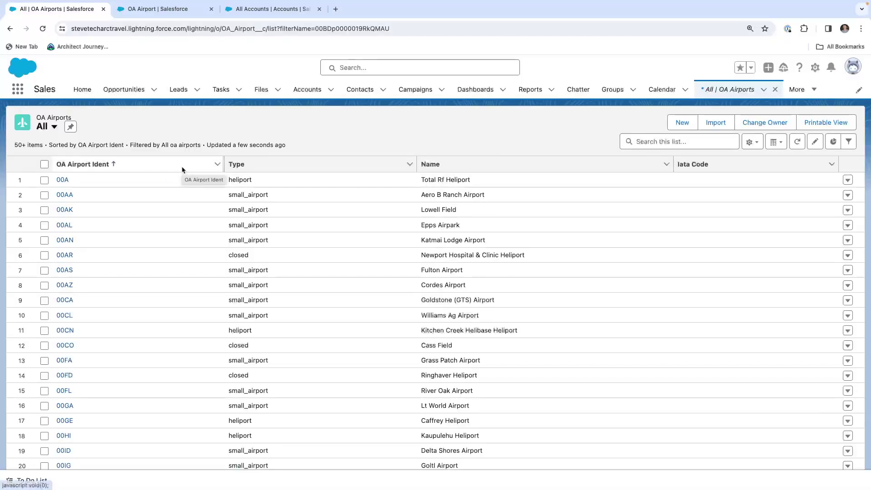
Step: Zoom the browser to 150% and open the OA Airport object's Restriction Rules page
{"action": "key", "text": "super+equal"}
{"action": "key", "text": "super+equal"}
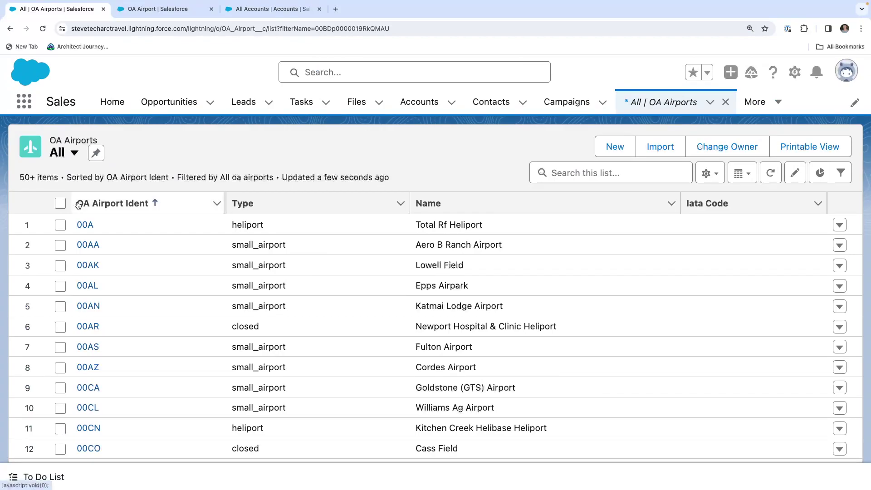
{"action": "scroll", "coordinate": [306, 300], "scroll_direction": "down", "scroll_amount": 3}
{"action": "scroll", "coordinate": [306, 300], "scroll_direction": "up", "scroll_amount": 2}
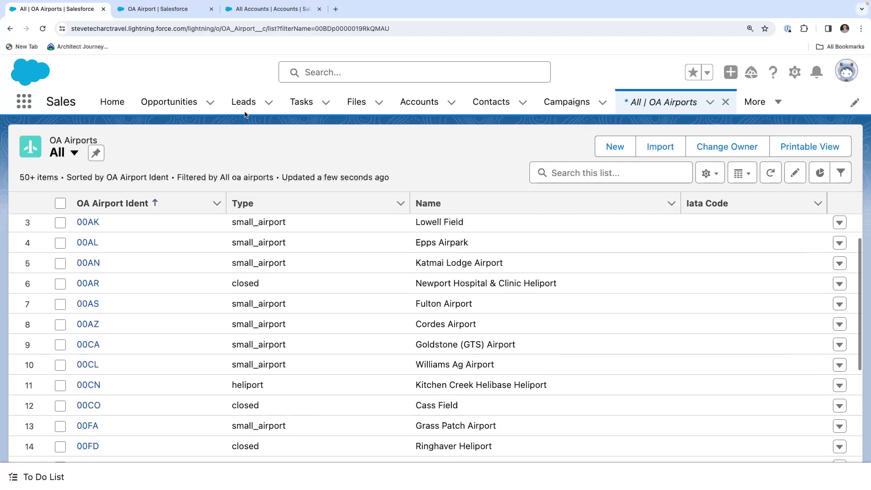
{"action": "left_click", "coordinate": [146, 8]}
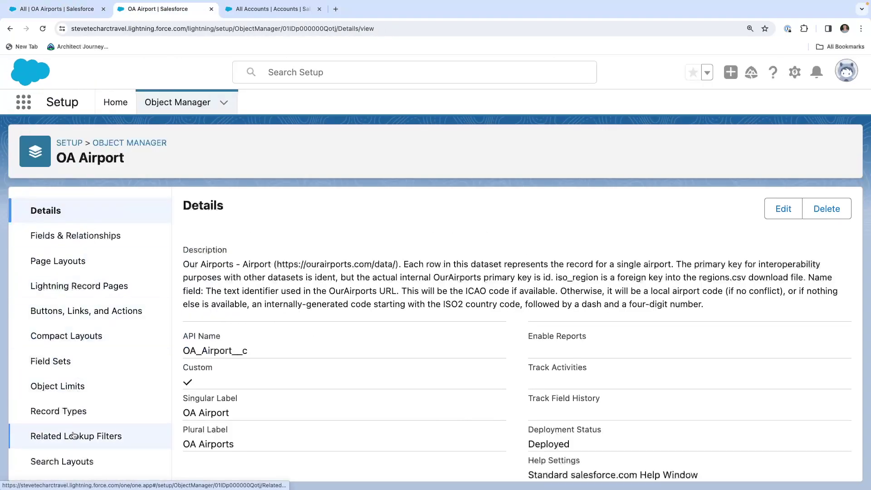
{"action": "scroll", "coordinate": [78, 411], "scroll_direction": "down", "scroll_amount": 2}
{"action": "scroll", "coordinate": [78, 413], "scroll_direction": "down", "scroll_amount": 2}
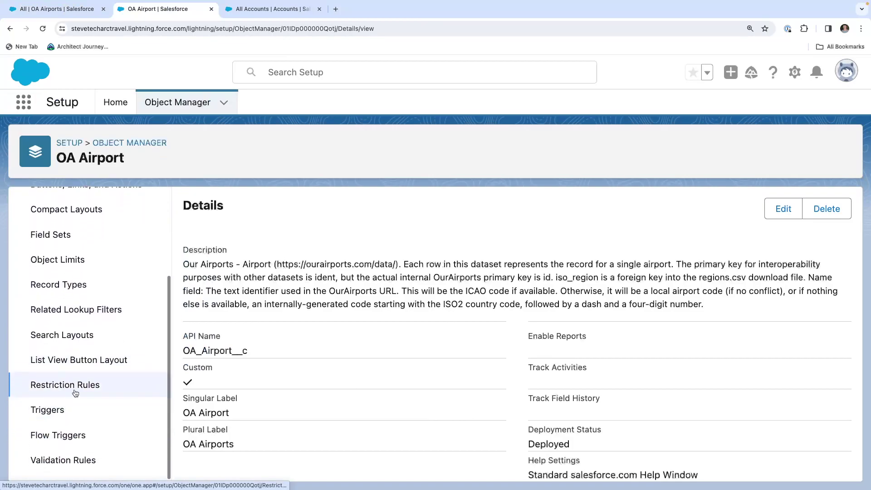
{"action": "left_click", "coordinate": [65, 390]}
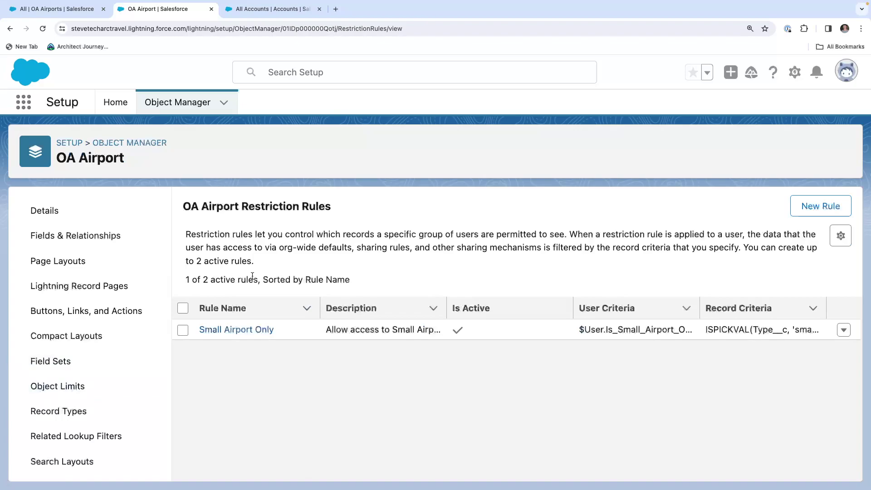
Step: Open the Small Airport Only rule details and review the OA Airports list
{"action": "left_click", "coordinate": [227, 328]}
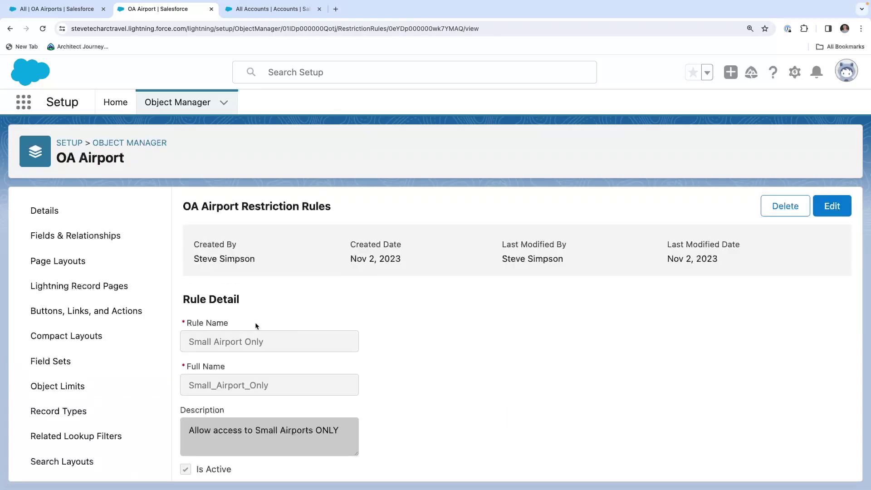
{"action": "left_click", "coordinate": [57, 9]}
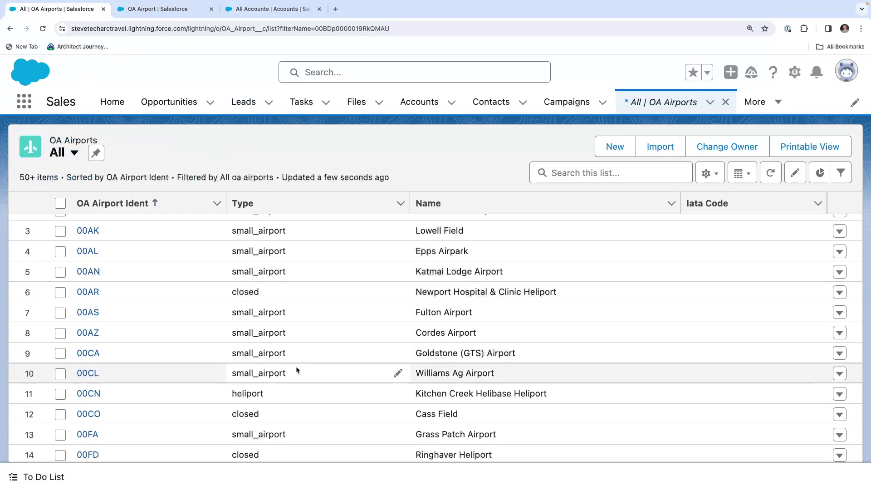
{"action": "scroll", "coordinate": [281, 291], "scroll_direction": "down", "scroll_amount": 5}
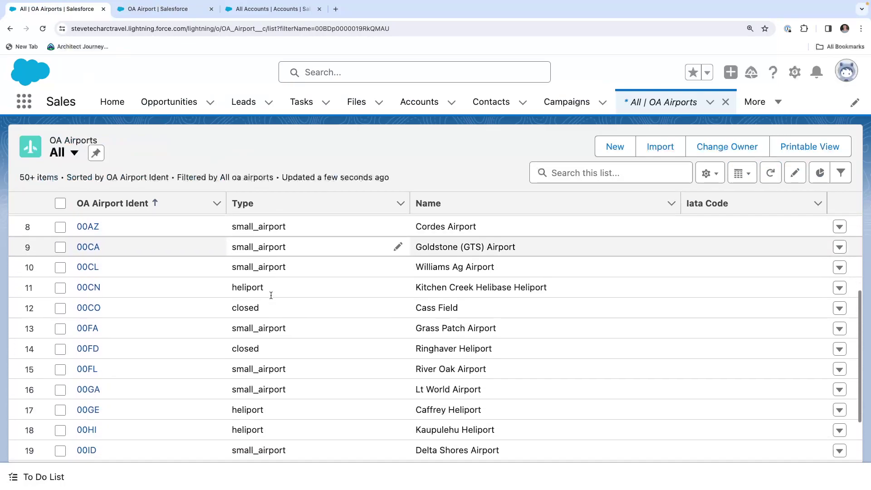
{"action": "scroll", "coordinate": [272, 297], "scroll_direction": "down", "scroll_amount": 5}
{"action": "scroll", "coordinate": [272, 297], "scroll_direction": "up", "scroll_amount": 4}
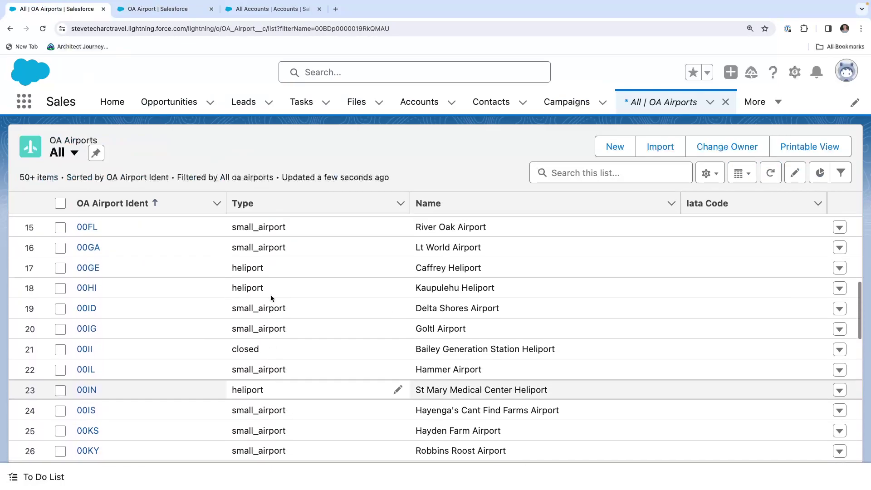
{"action": "left_click", "coordinate": [145, 14]}
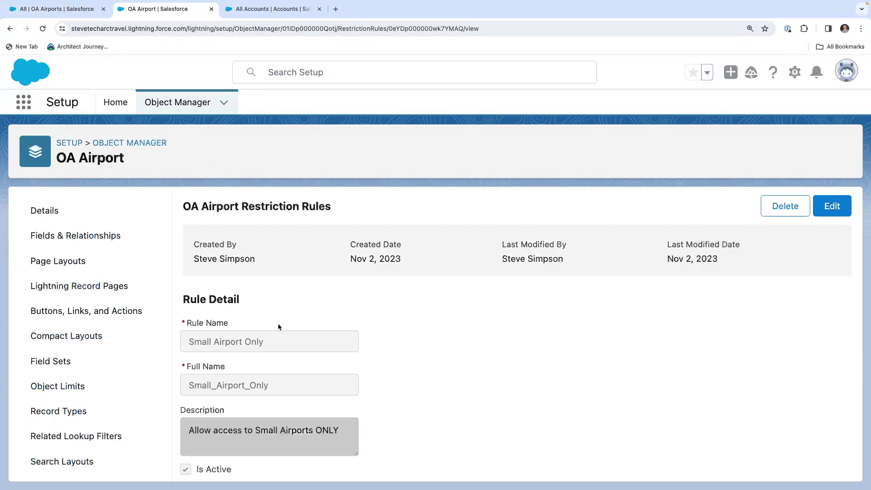
Step: Duplicate the OA Airports list tab and bring up the Setup gear menu
{"action": "left_click", "coordinate": [36, 5]}
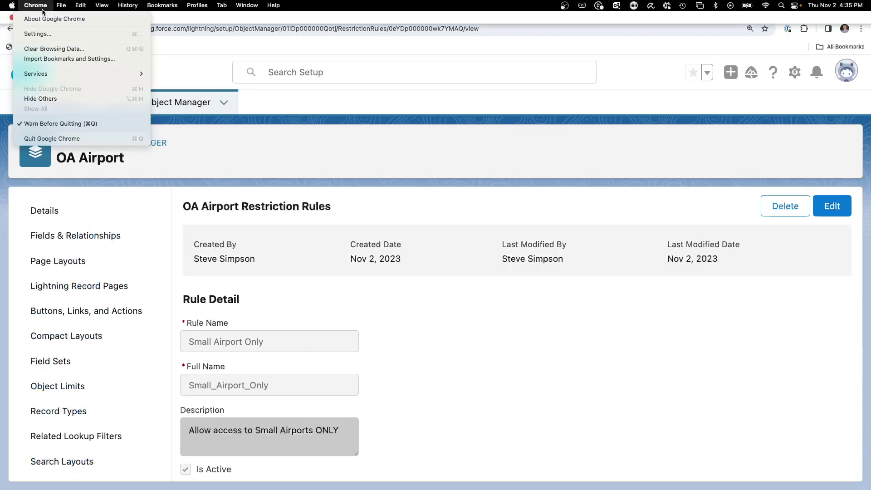
{"action": "left_click", "coordinate": [341, 92]}
{"action": "right_click", "coordinate": [43, 10]}
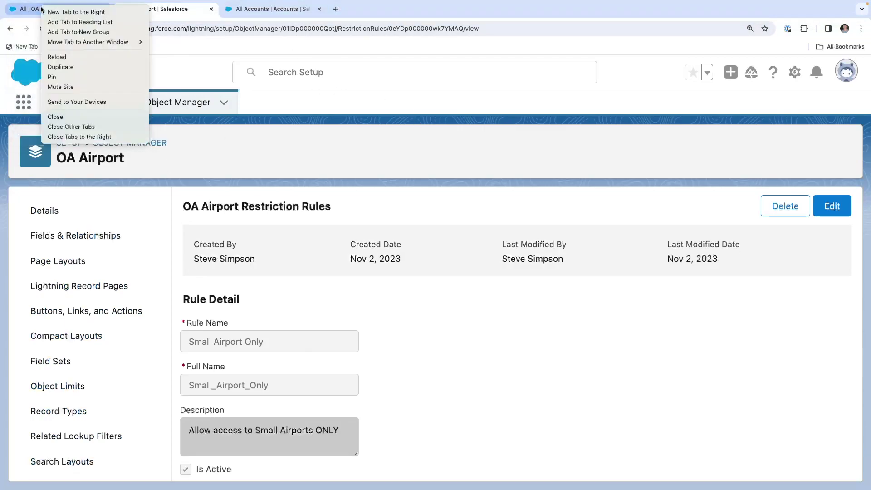
{"action": "left_click", "coordinate": [118, 67]}
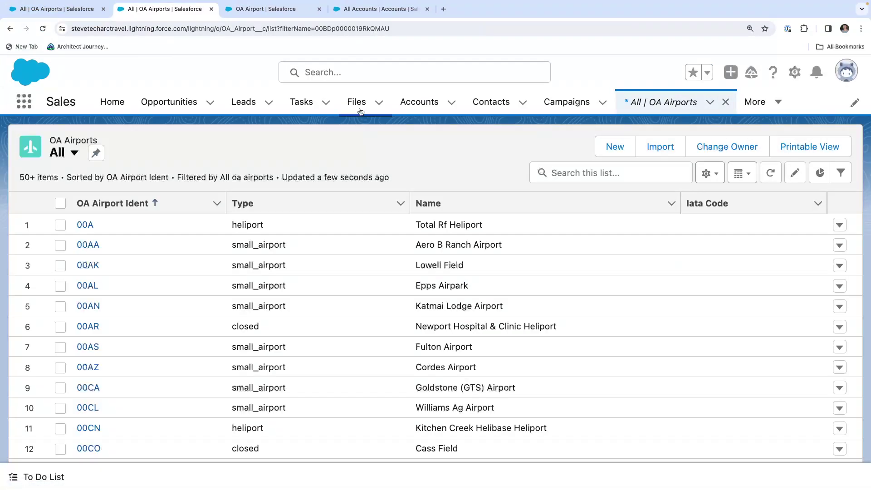
{"action": "left_click", "coordinate": [794, 72]}
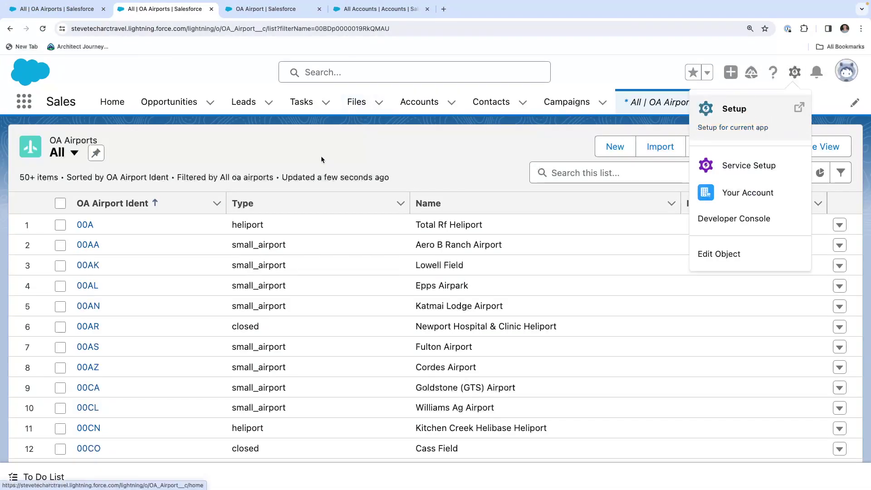
Step: Open Setup in a new tab and find the User object in Object Manager via 'user'
{"action": "left_click", "coordinate": [734, 109]}
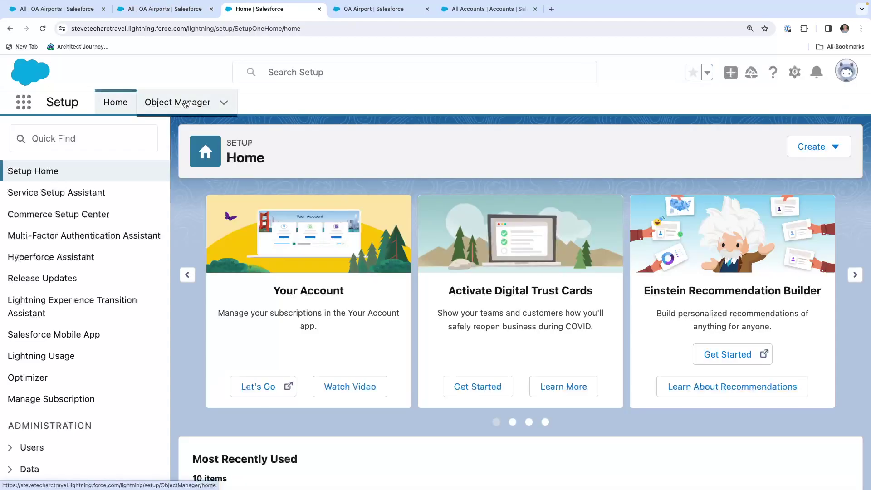
{"action": "left_click", "coordinate": [177, 103]}
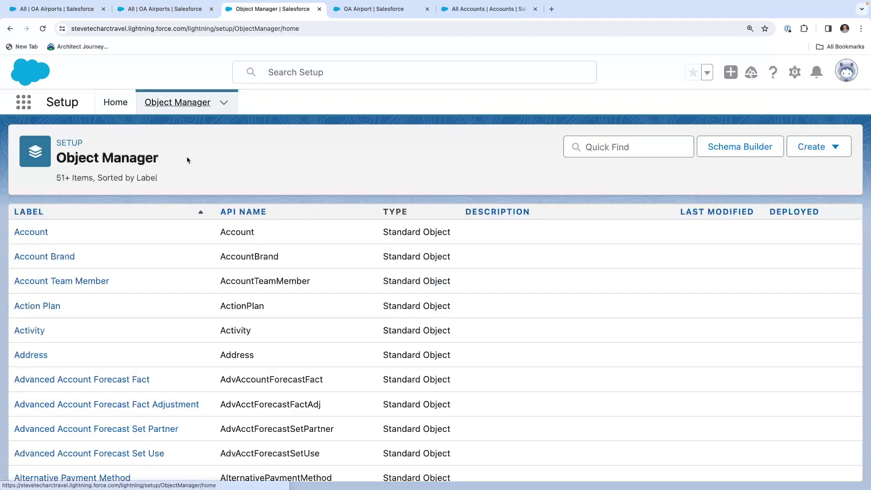
{"action": "left_click", "coordinate": [596, 150]}
{"action": "type", "text": "user"}
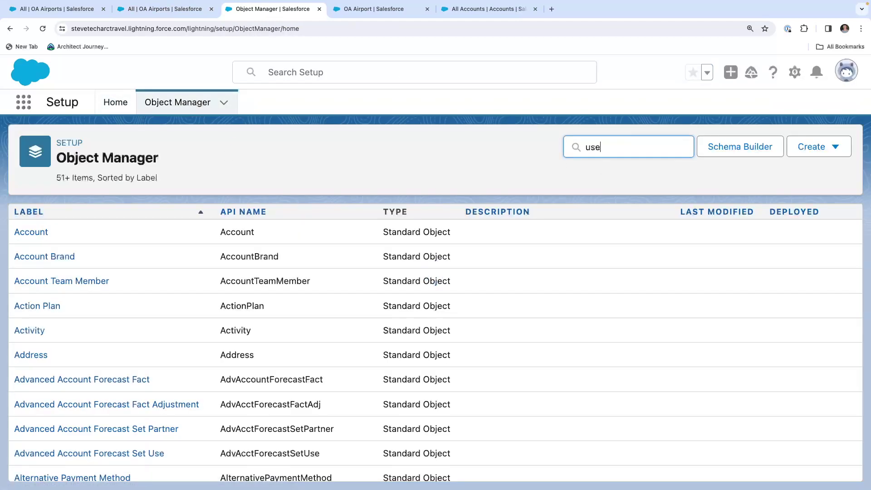
{"action": "left_click", "coordinate": [28, 233]}
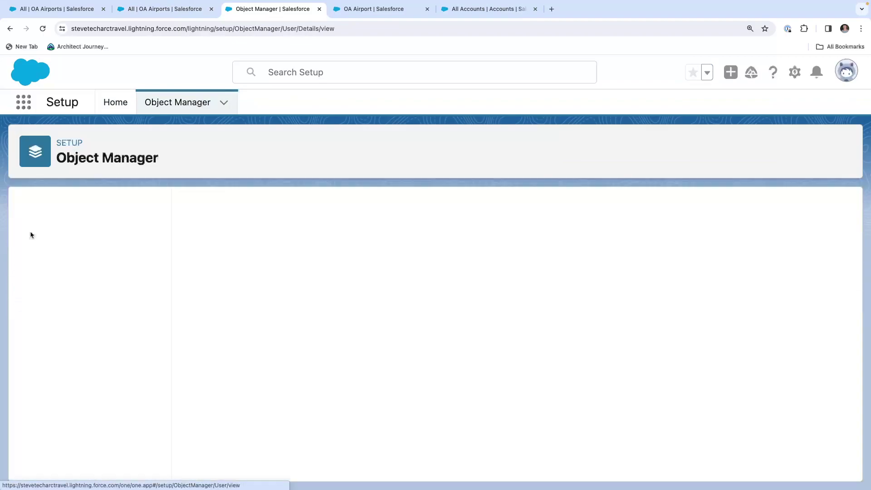
Step: List the User fields and highlight the Is_Small_Airport_Only__c API name
{"action": "left_click", "coordinate": [85, 233]}
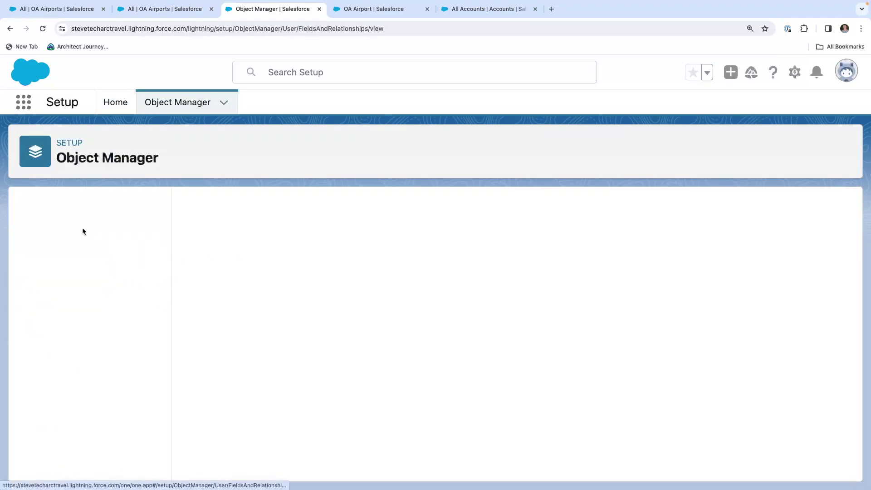
{"action": "scroll", "coordinate": [291, 322], "scroll_direction": "down", "scroll_amount": 12}
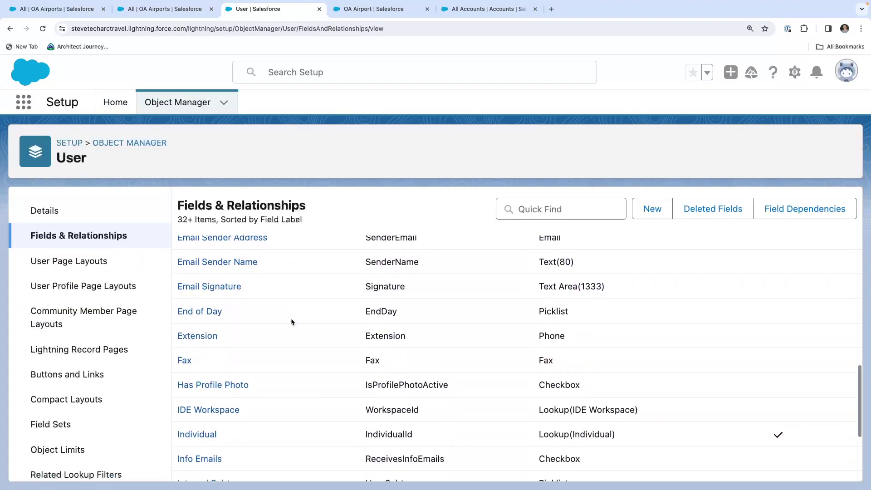
{"action": "scroll", "coordinate": [291, 323], "scroll_direction": "down", "scroll_amount": 3}
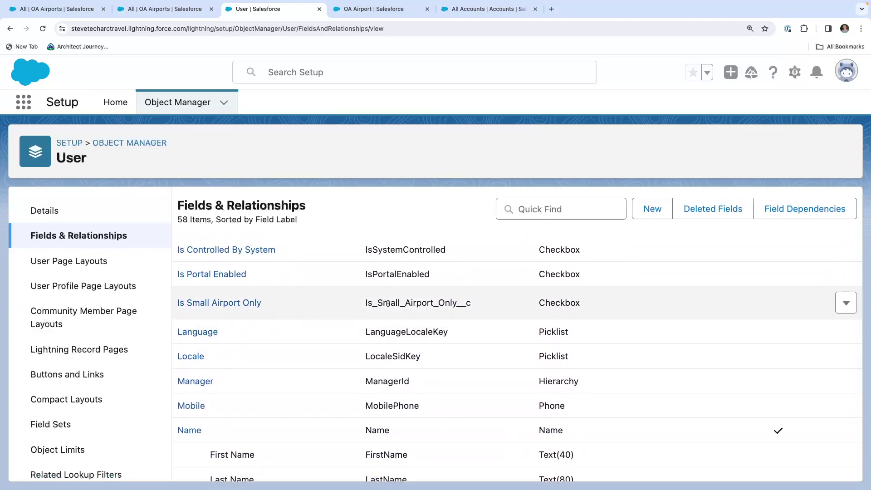
{"action": "left_click_drag", "start_coordinate": [474, 302], "coordinate": [349, 307]}
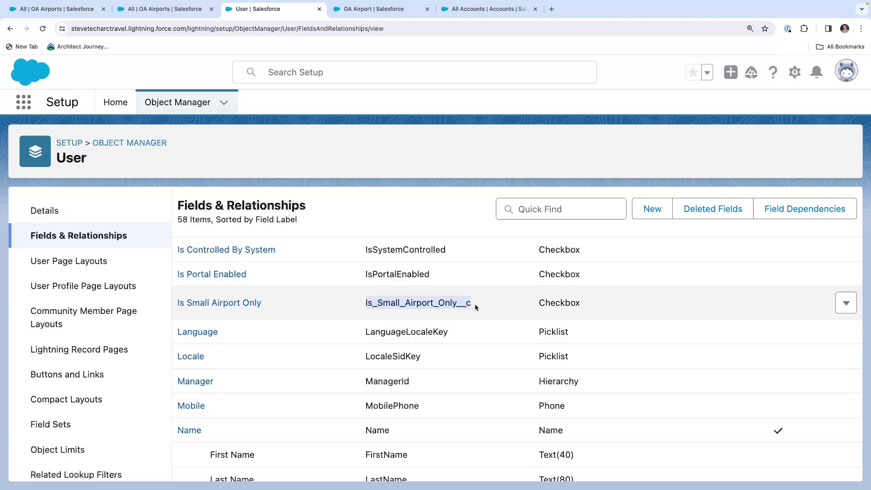
{"action": "left_click_drag", "start_coordinate": [474, 305], "coordinate": [364, 308]}
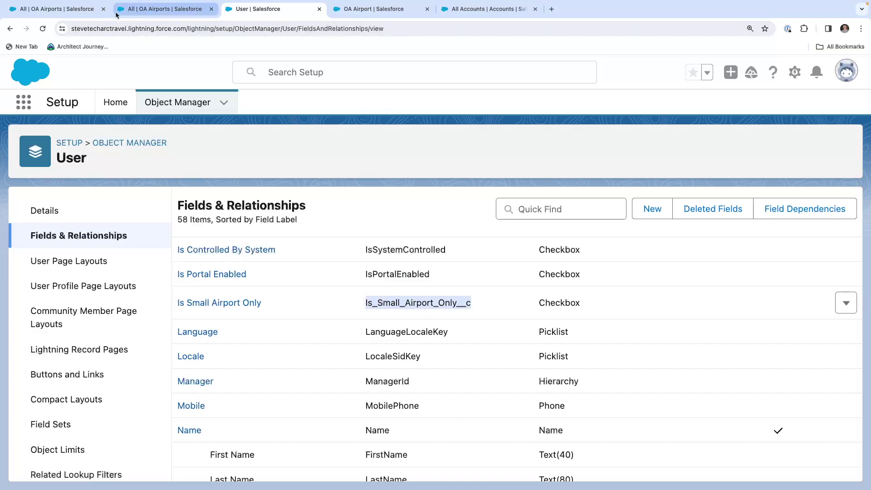
Step: Look over both OA Airports tabs and return to the Object Manager list
{"action": "left_click", "coordinate": [62, 14]}
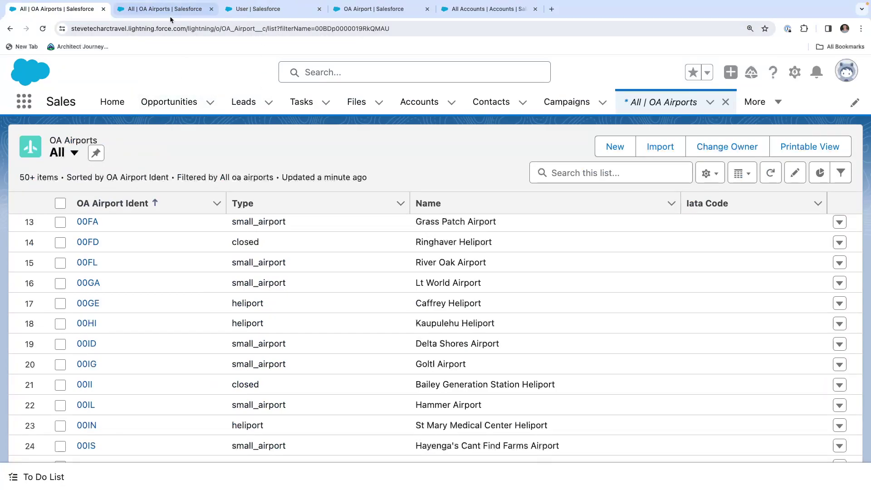
{"action": "left_click", "coordinate": [182, 8]}
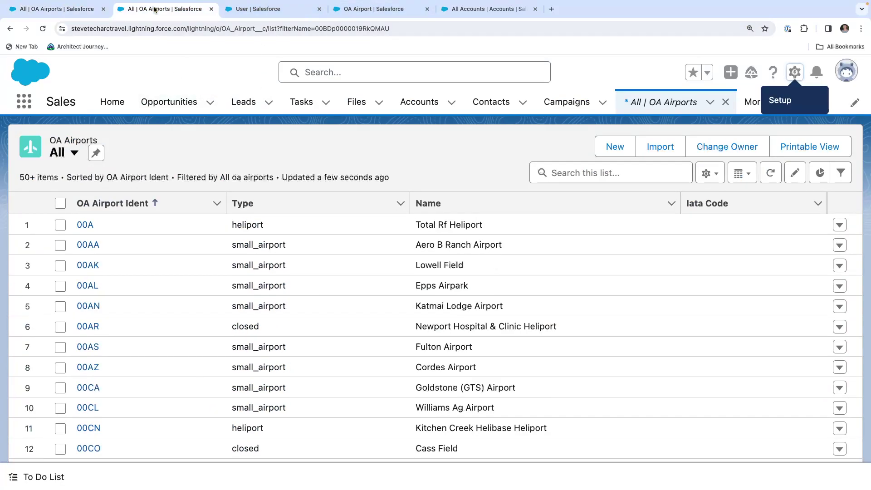
{"action": "left_click", "coordinate": [263, 9]}
{"action": "scroll", "coordinate": [77, 409], "scroll_direction": "down", "scroll_amount": 5}
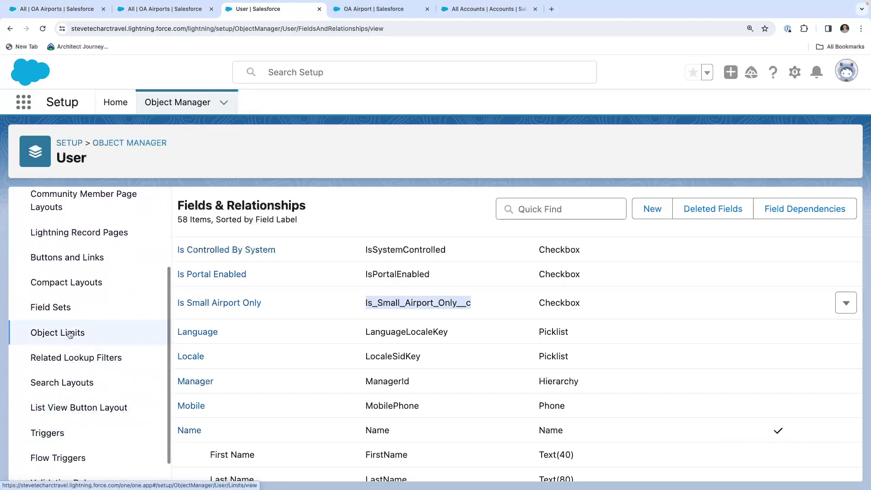
{"action": "left_click", "coordinate": [115, 144]}
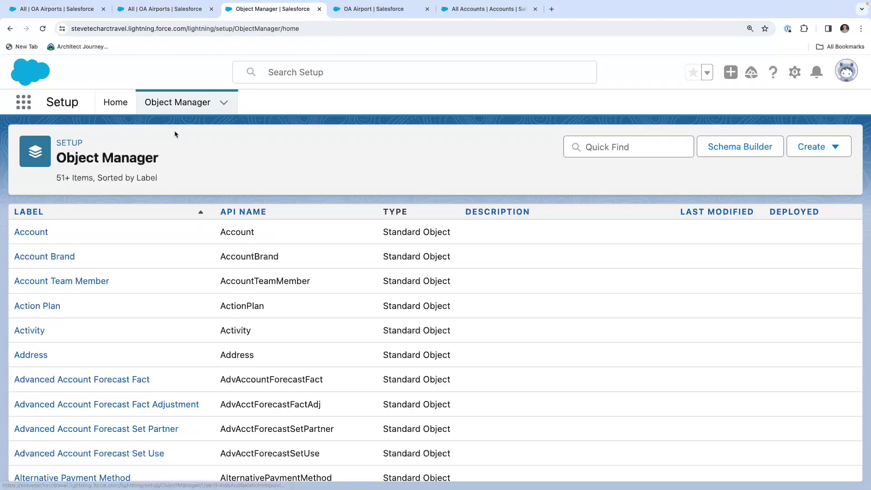
Step: Find the OA Airport object with 'airpo' and open its Restriction Rules
{"action": "left_click", "coordinate": [614, 144]}
{"action": "type", "text": "airpo"}
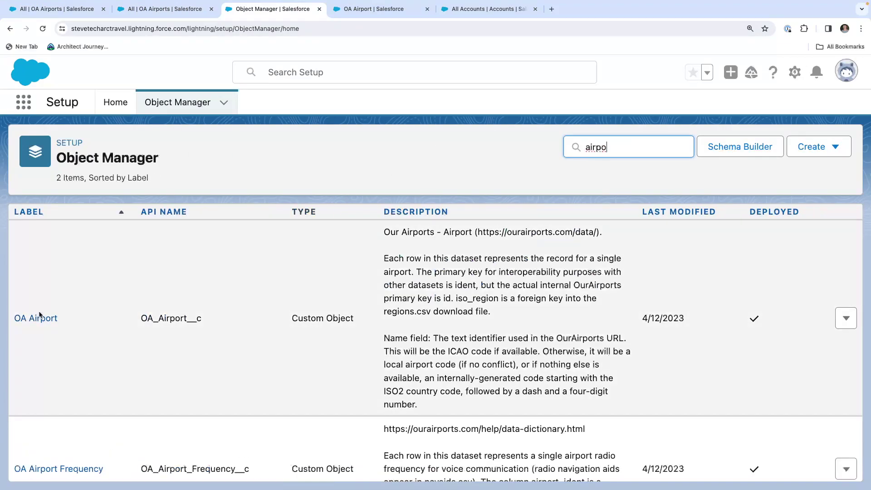
{"action": "left_click", "coordinate": [38, 318]}
{"action": "scroll", "coordinate": [82, 363], "scroll_direction": "down", "scroll_amount": 2}
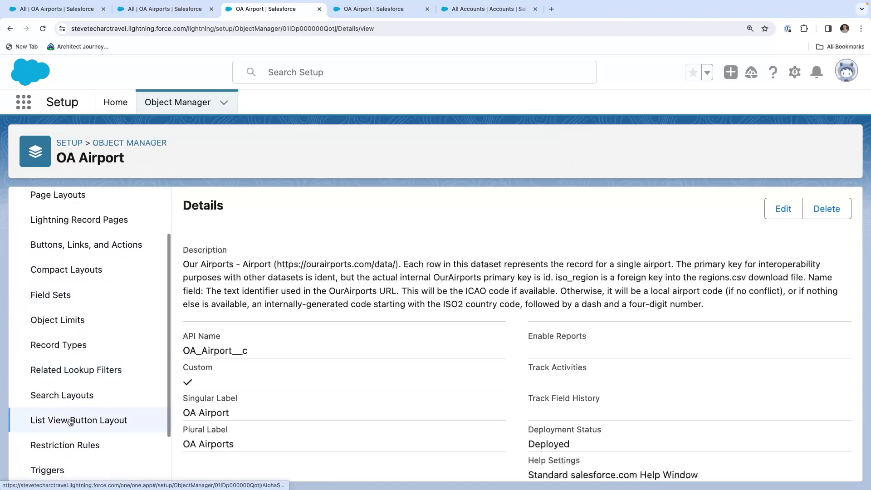
{"action": "left_click", "coordinate": [65, 443]}
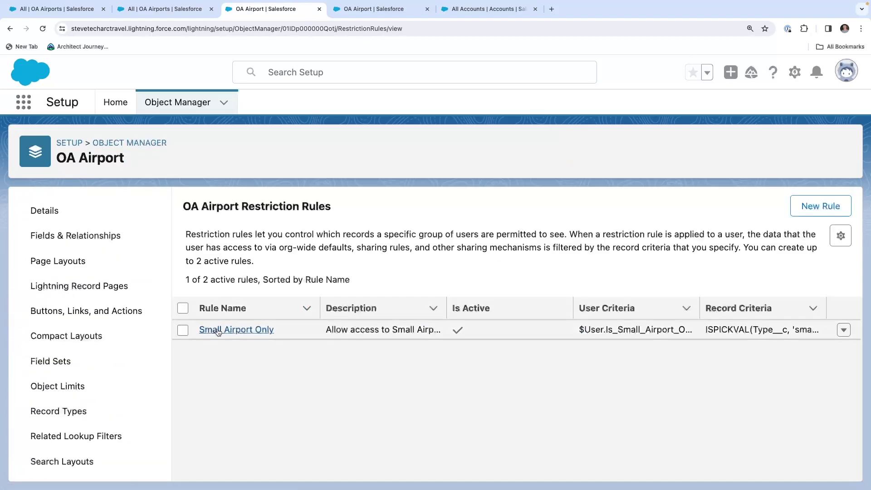
Step: Open the Small Airport Only rule and review its user criteria
{"action": "left_click", "coordinate": [218, 332]}
{"action": "scroll", "coordinate": [284, 287], "scroll_direction": "down", "scroll_amount": 2}
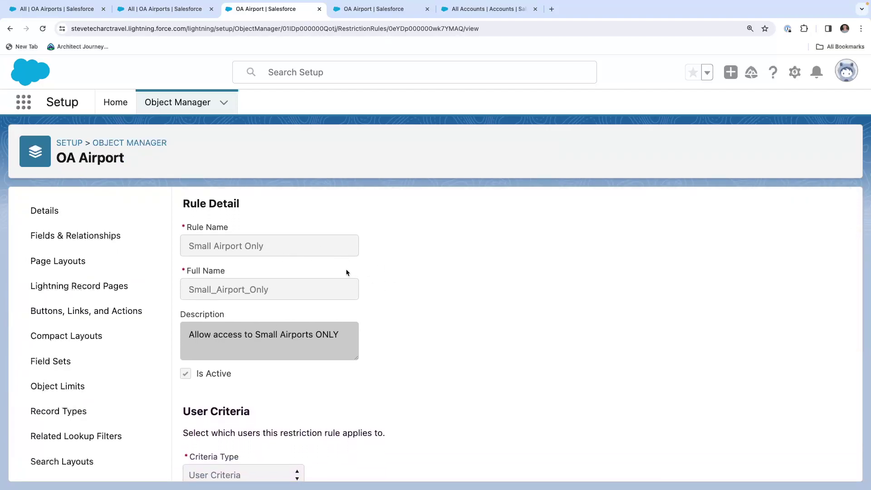
{"action": "scroll", "coordinate": [346, 270], "scroll_direction": "down", "scroll_amount": 2}
{"action": "scroll", "coordinate": [270, 315], "scroll_direction": "down", "scroll_amount": 3}
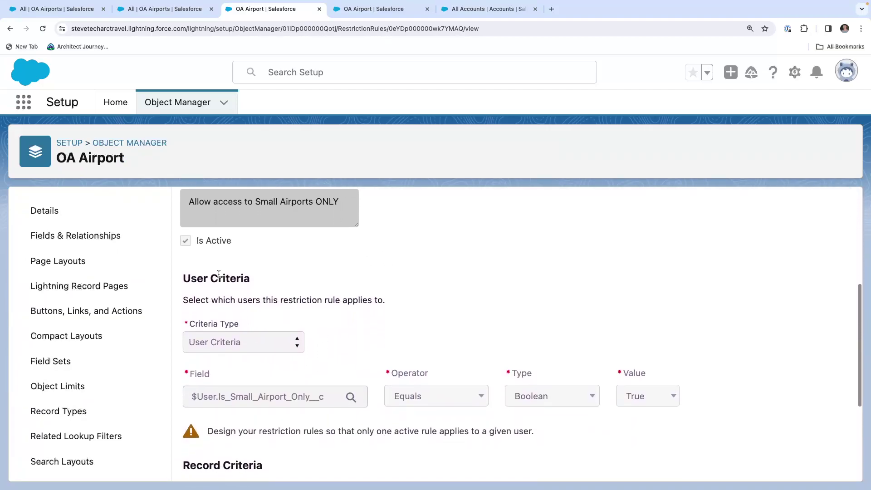
{"action": "scroll", "coordinate": [227, 336], "scroll_direction": "up", "scroll_amount": 7}
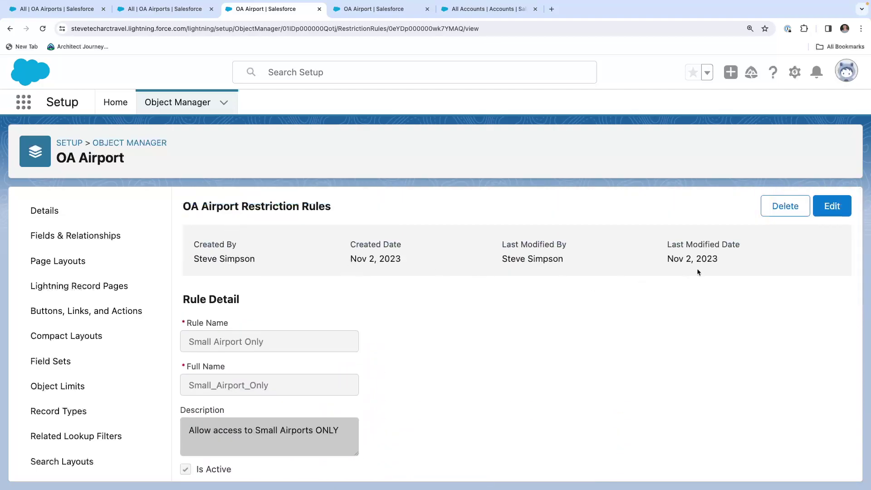
Step: Edit the rule, keeping User Criteria as the user criteria type
{"action": "left_click", "coordinate": [833, 209]}
{"action": "scroll", "coordinate": [366, 362], "scroll_direction": "down", "scroll_amount": 10}
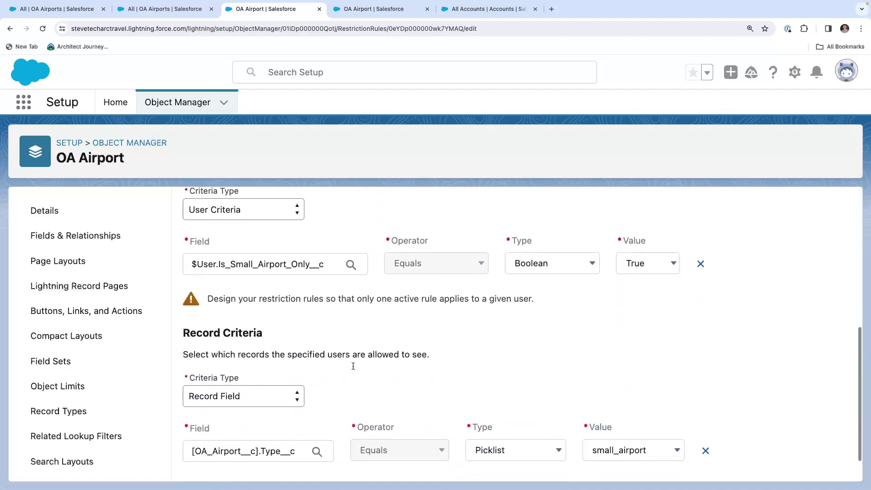
{"action": "scroll", "coordinate": [202, 224], "scroll_direction": "up", "scroll_amount": 1}
{"action": "left_click", "coordinate": [213, 214]}
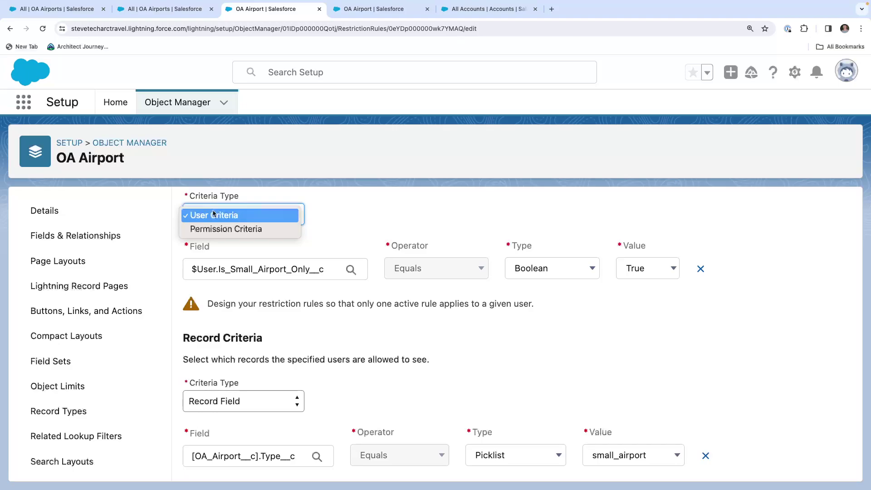
{"action": "left_click", "coordinate": [390, 196]}
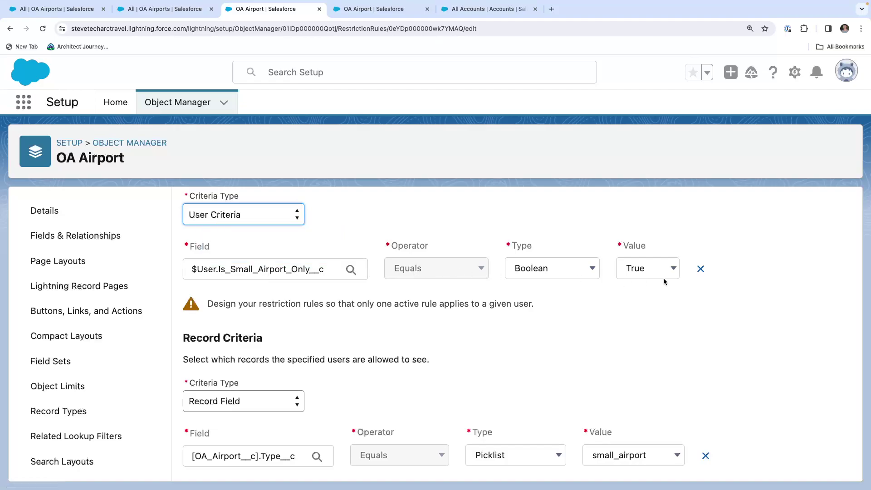
Step: Keep Record Field as the record criteria type for Type__c equals small_airport
{"action": "scroll", "coordinate": [285, 255], "scroll_direction": "up", "scroll_amount": 3}
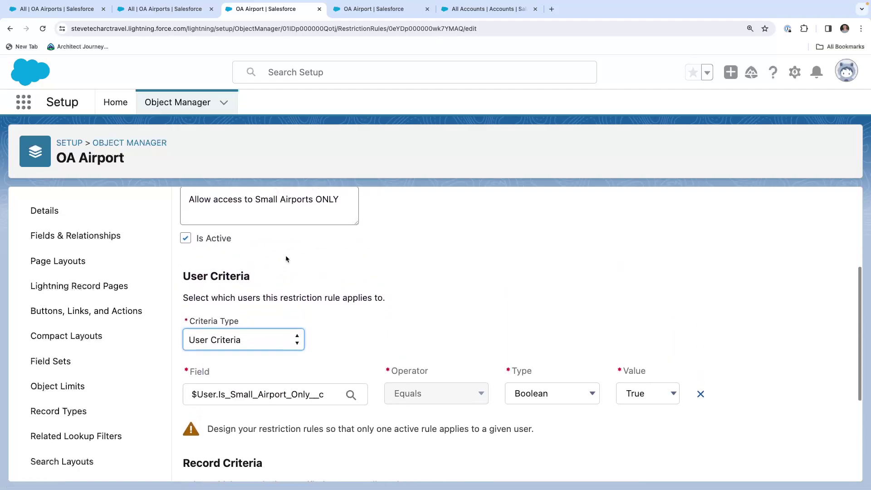
{"action": "scroll", "coordinate": [286, 259], "scroll_direction": "down", "scroll_amount": 2}
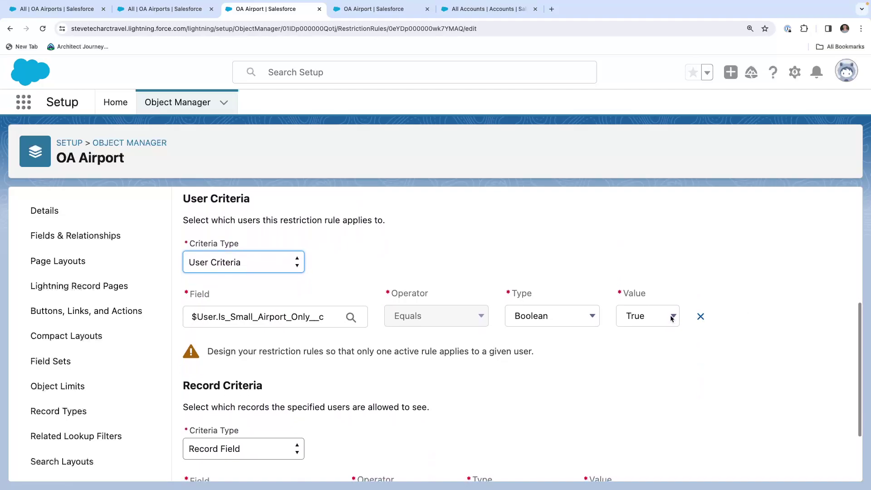
{"action": "scroll", "coordinate": [635, 318], "scroll_direction": "down", "scroll_amount": 3}
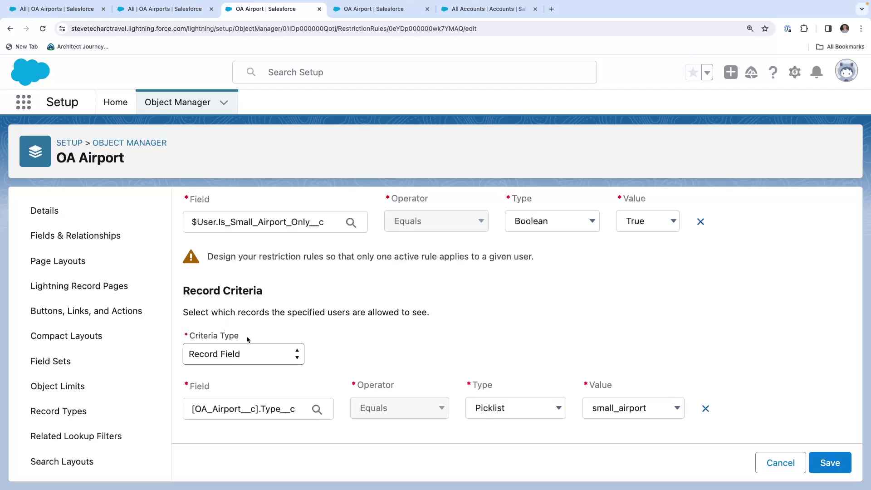
{"action": "left_click", "coordinate": [265, 345]}
{"action": "left_click", "coordinate": [254, 356]}
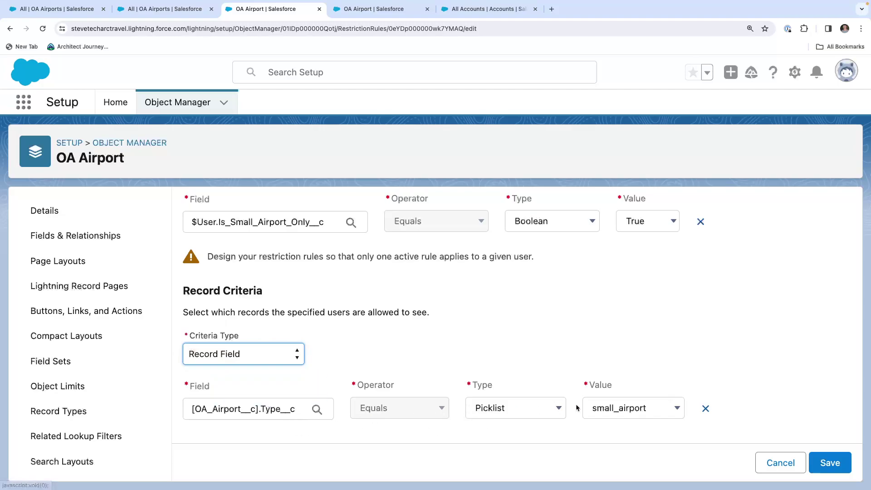
{"action": "scroll", "coordinate": [559, 342], "scroll_direction": "up", "scroll_amount": 6}
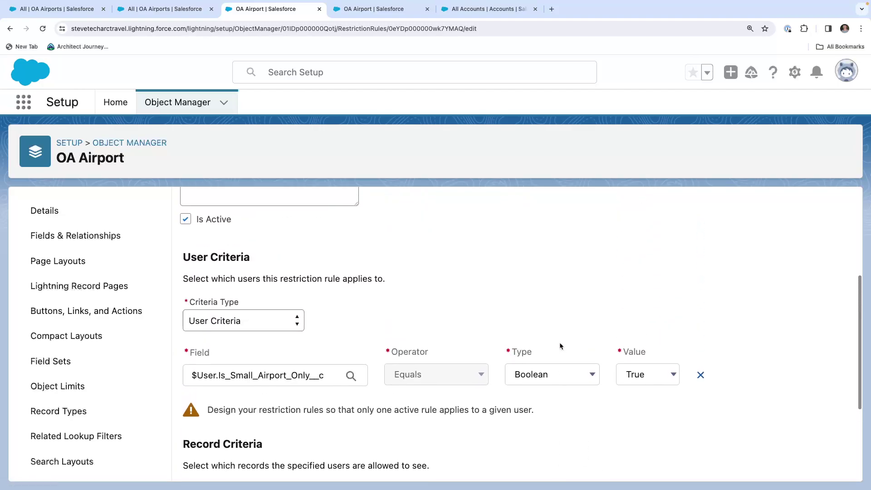
Step: Cancel the rule edit without saving and check which user is signed in
{"action": "left_click", "coordinate": [774, 208]}
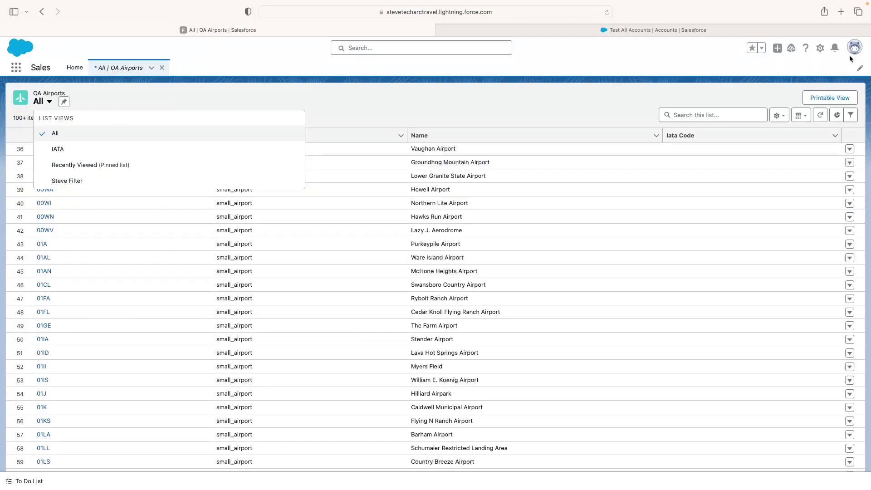
{"action": "left_click", "coordinate": [857, 53]}
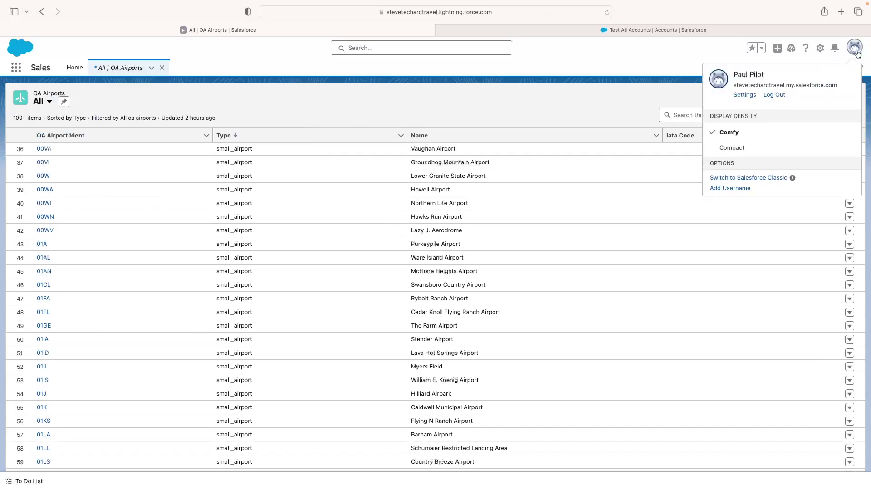
{"action": "left_click", "coordinate": [340, 91]}
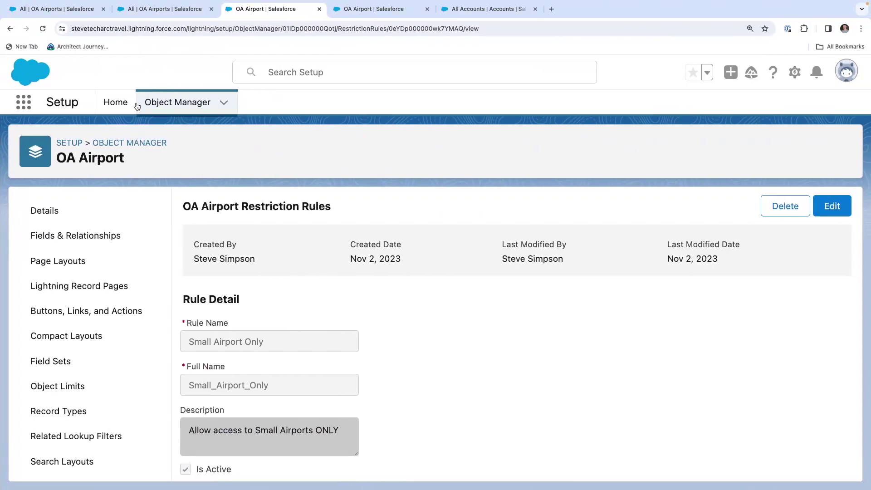
Step: Compare both OA Airports list tabs, then return to the restriction rule page
{"action": "left_click", "coordinate": [64, 10]}
{"action": "left_click", "coordinate": [138, 10]}
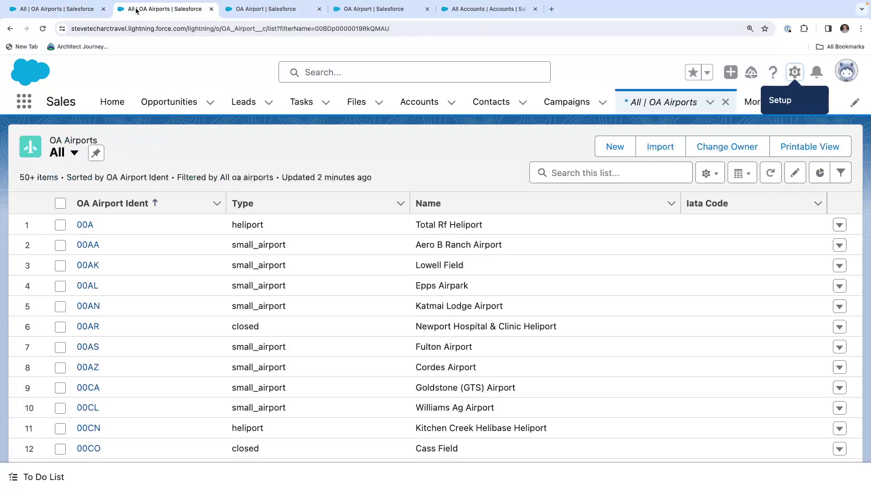
{"action": "left_click", "coordinate": [270, 10]}
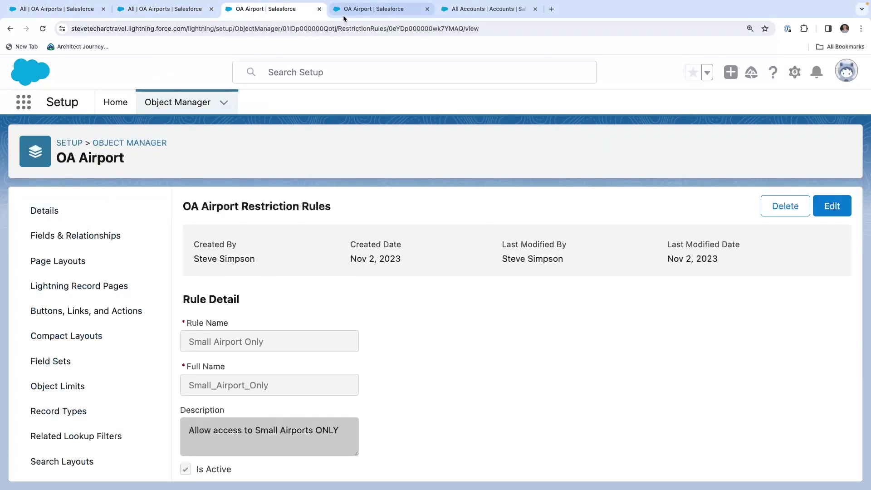
Step: Go to Setup home and open the Users list
{"action": "left_click", "coordinate": [76, 141]}
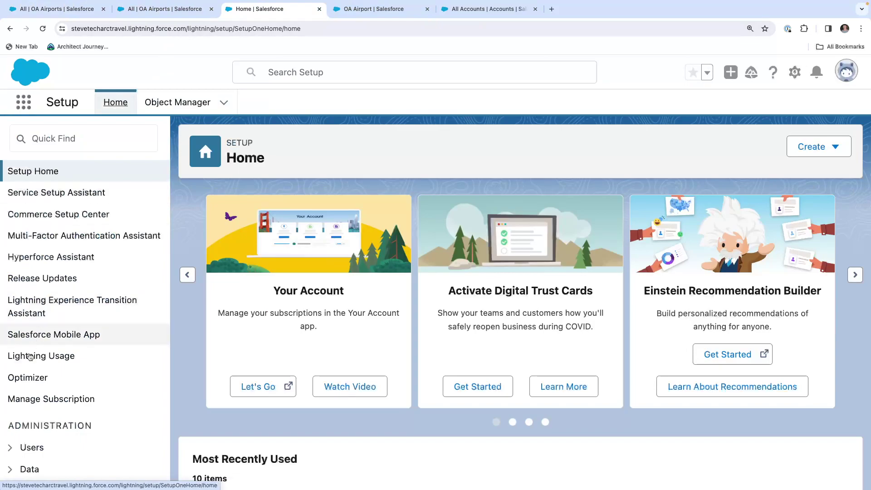
{"action": "scroll", "coordinate": [33, 422], "scroll_direction": "down", "scroll_amount": 1}
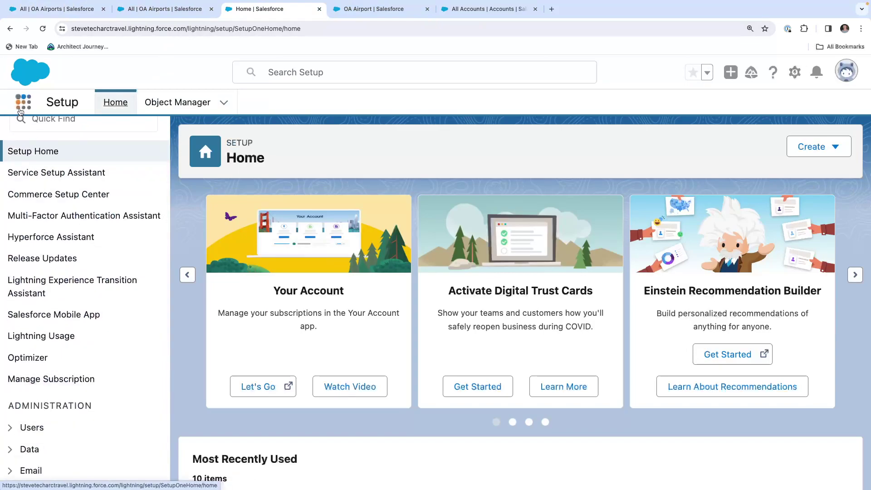
{"action": "left_click", "coordinate": [32, 427]}
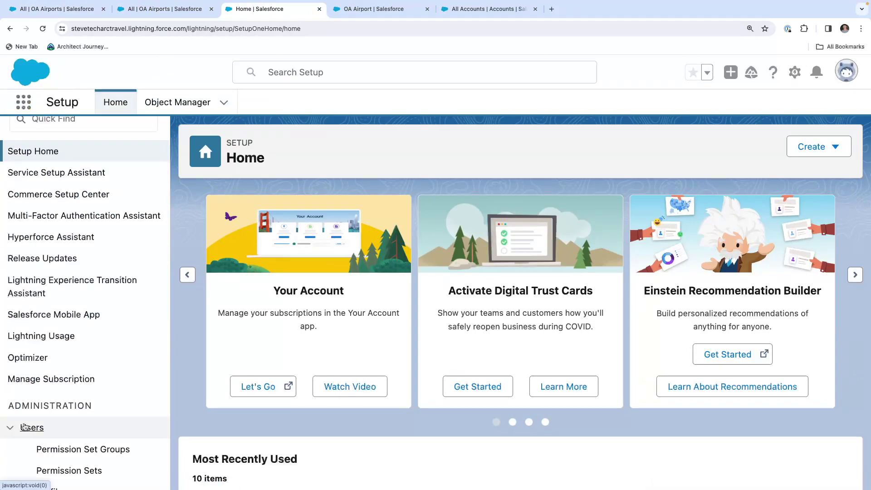
{"action": "scroll", "coordinate": [43, 422], "scroll_direction": "down", "scroll_amount": 3}
{"action": "left_click", "coordinate": [48, 460]}
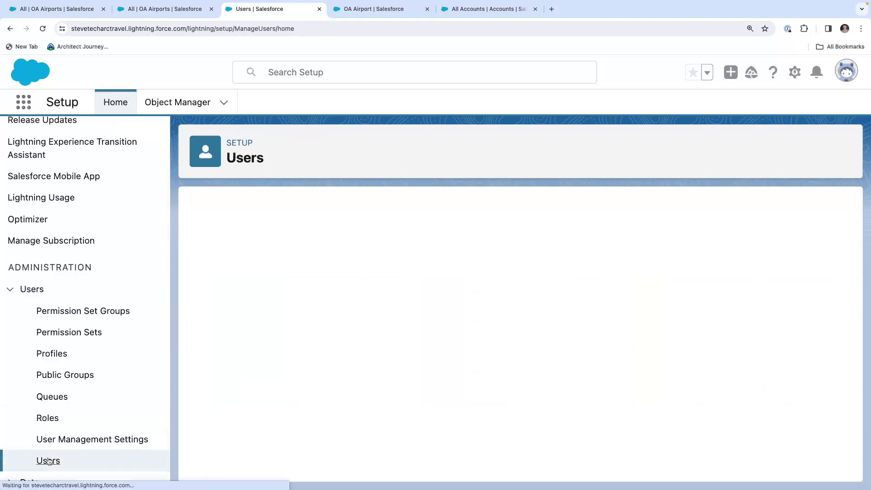
Step: Open the pilot user's record and locate the checked Is Small Airport Only field
{"action": "scroll", "coordinate": [304, 334], "scroll_direction": "down", "scroll_amount": 2}
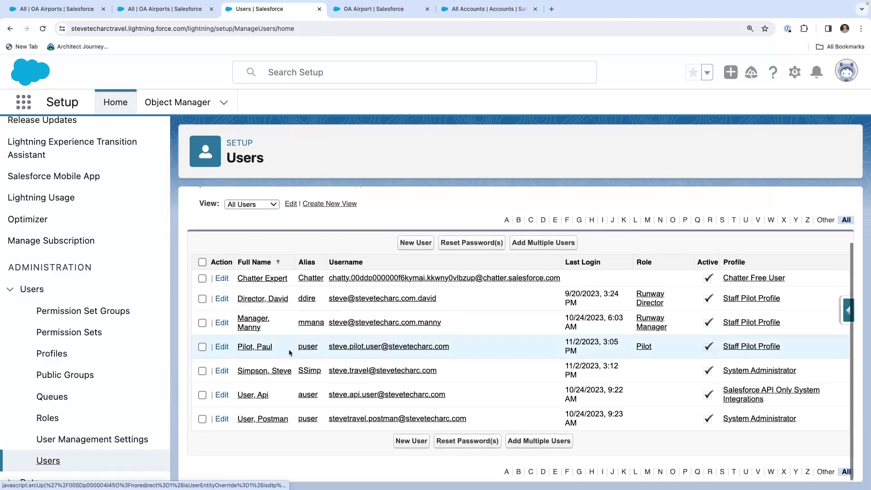
{"action": "left_click", "coordinate": [254, 347]}
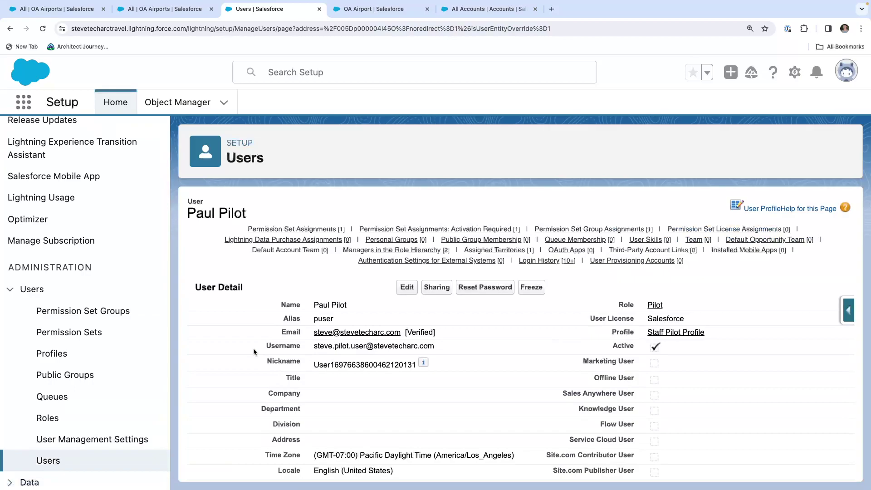
{"action": "scroll", "coordinate": [254, 352], "scroll_direction": "down", "scroll_amount": 10}
{"action": "scroll", "coordinate": [255, 352], "scroll_direction": "down", "scroll_amount": 3}
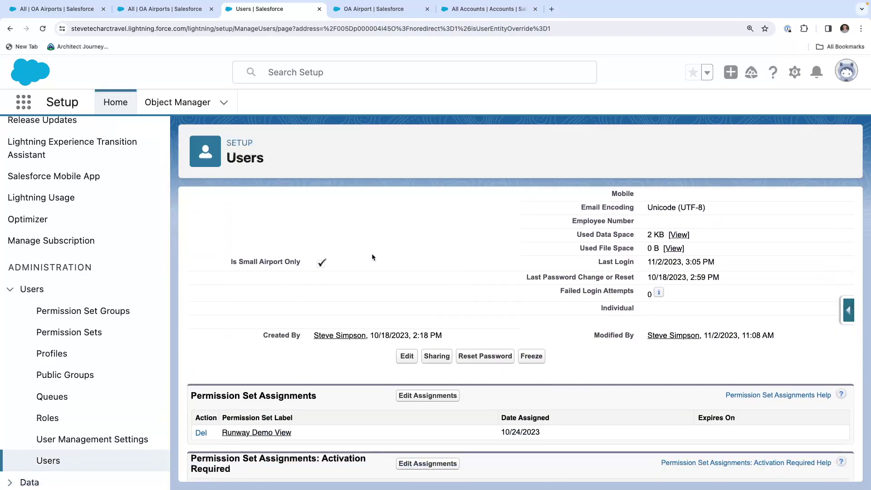
{"action": "left_click_drag", "start_coordinate": [371, 259], "coordinate": [224, 268]}
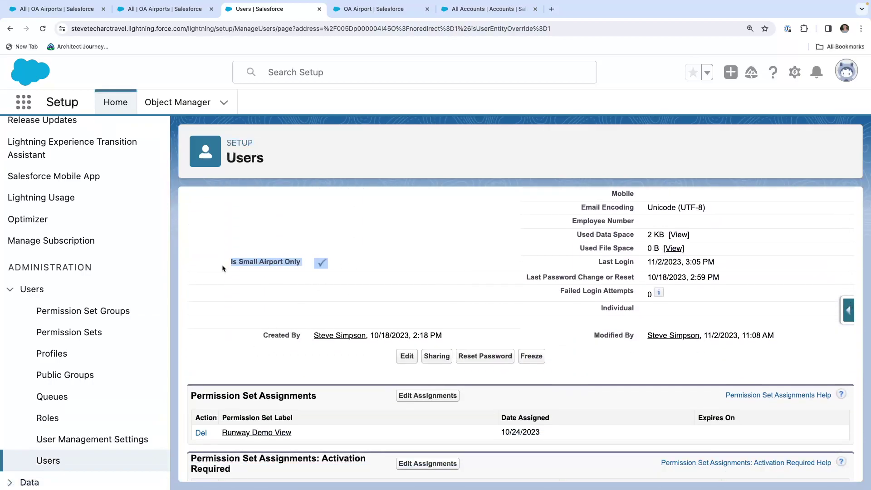
{"action": "scroll", "coordinate": [222, 268], "scroll_direction": "down", "scroll_amount": 1}
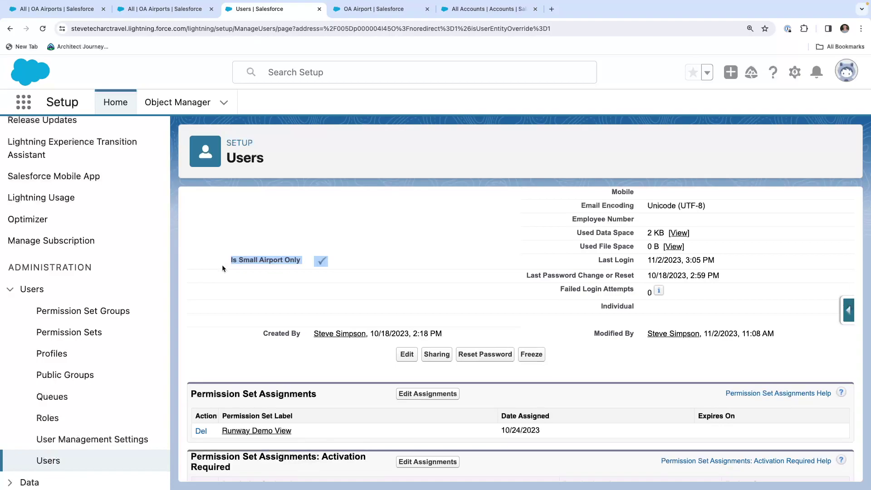
Step: In the restricted user's window, sort the OA Airports list by OA Airport Ident descending
{"action": "key", "text": "ctrl+Right"}
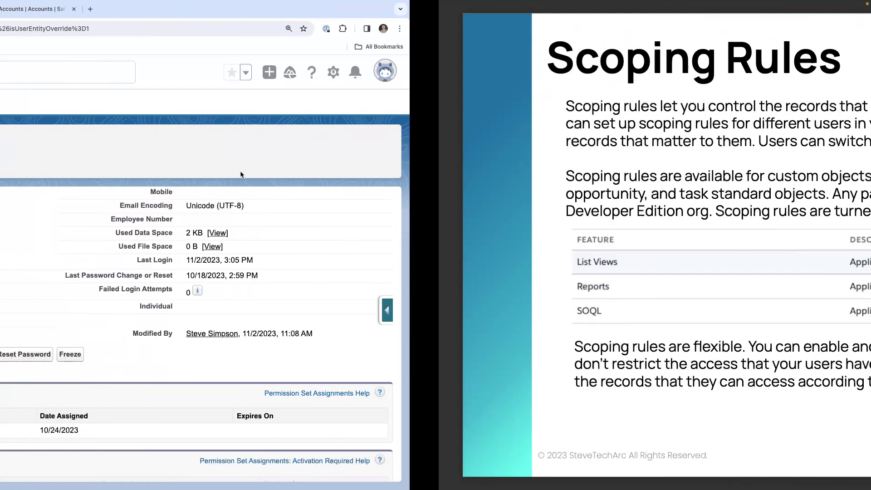
{"action": "key", "text": "ctrl+Left"}
{"action": "key", "text": "ctrl+Left"}
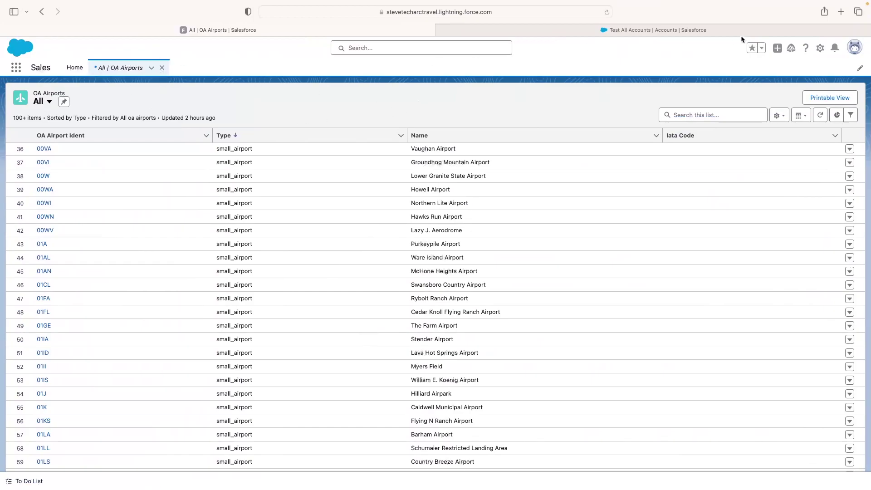
{"action": "left_click", "coordinate": [60, 137]}
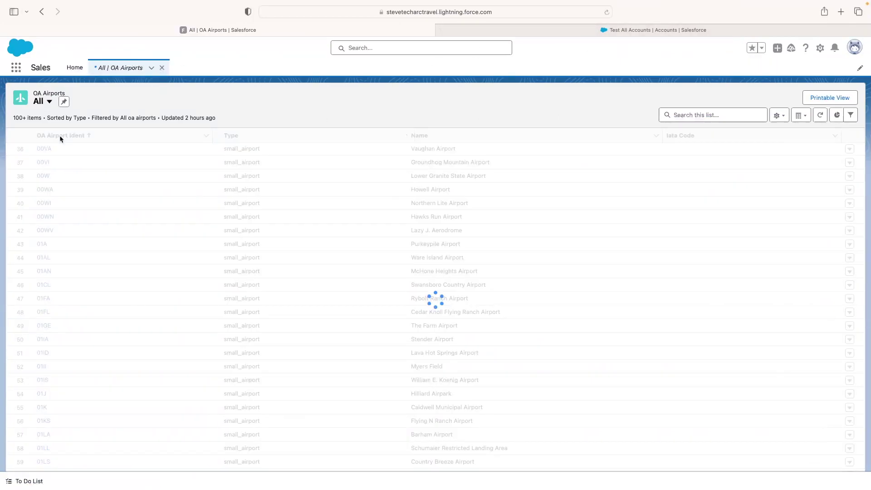
{"action": "left_click", "coordinate": [129, 135]}
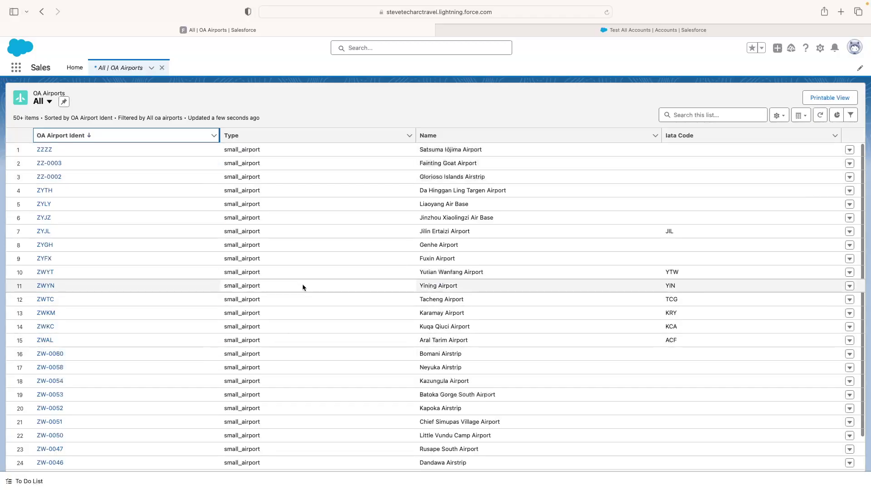
{"action": "scroll", "coordinate": [303, 287], "scroll_direction": "down", "scroll_amount": 10}
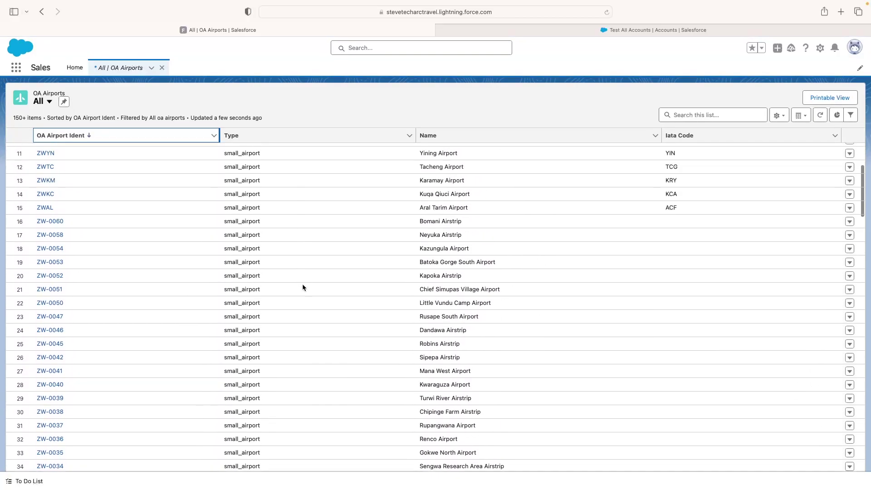
{"action": "scroll", "coordinate": [304, 287], "scroll_direction": "up", "scroll_amount": 5}
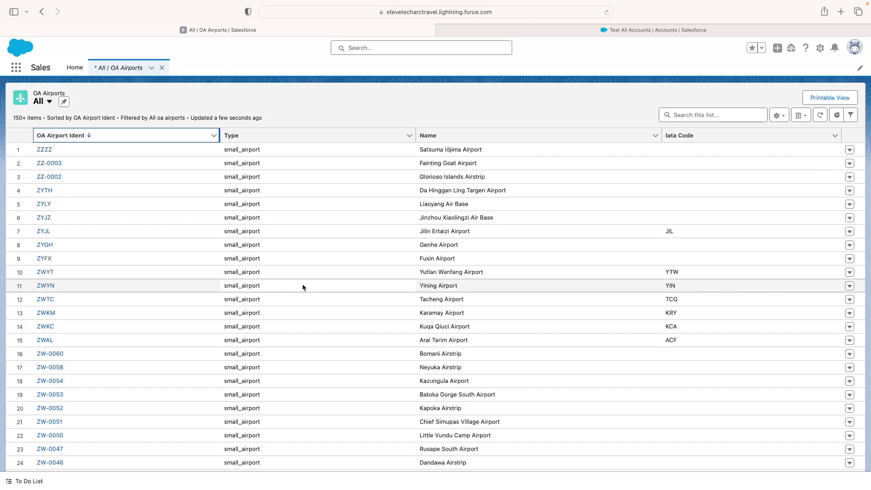
{"action": "scroll", "coordinate": [303, 287], "scroll_direction": "down", "scroll_amount": 2}
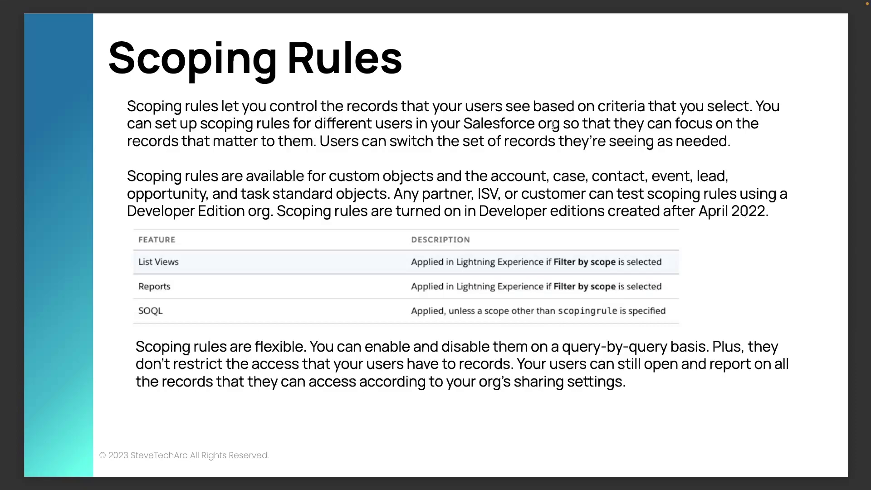
Step: Advance the presentation to the next slide
{"action": "key", "text": "Right"}
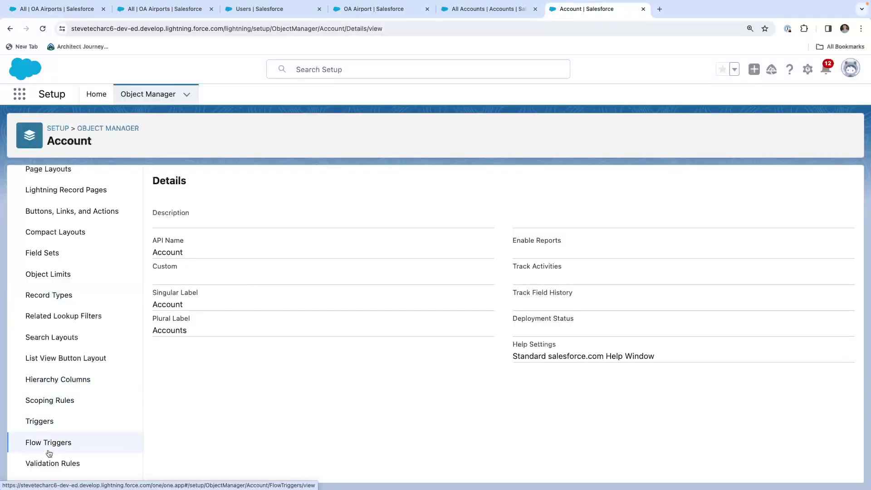
Step: Show the Account Scoping Rules with the Is Hot Only rule, then view All Accounts
{"action": "left_click", "coordinate": [59, 401]}
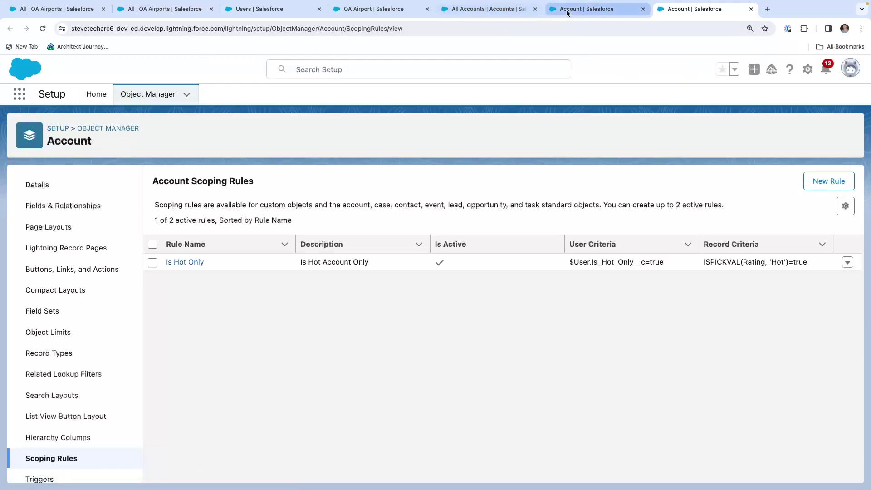
{"action": "left_click", "coordinate": [489, 9]}
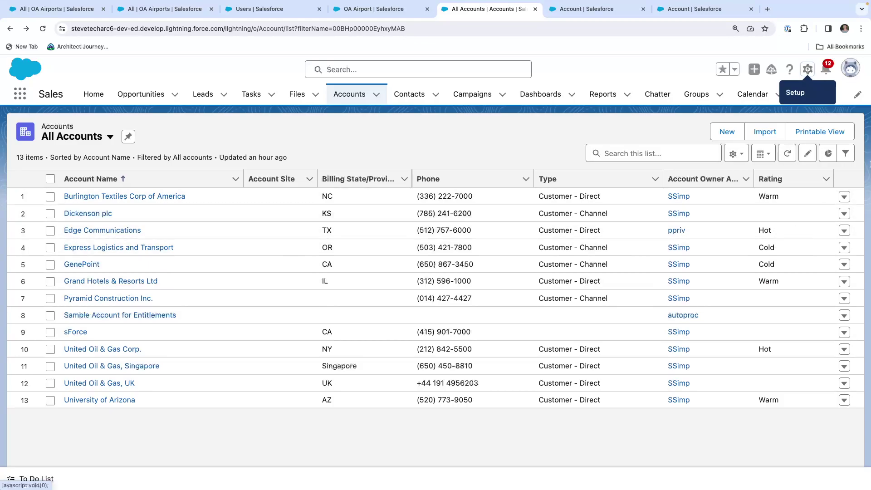
Step: From Setup Users, open the standard user's record and find its ticked Is Hot Only checkbox
{"action": "left_click", "coordinate": [689, 7]}
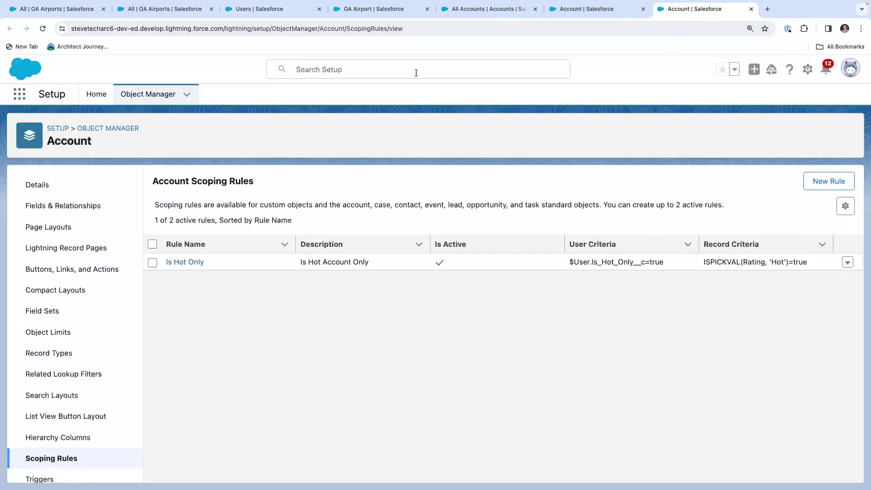
{"action": "left_click", "coordinate": [58, 129]}
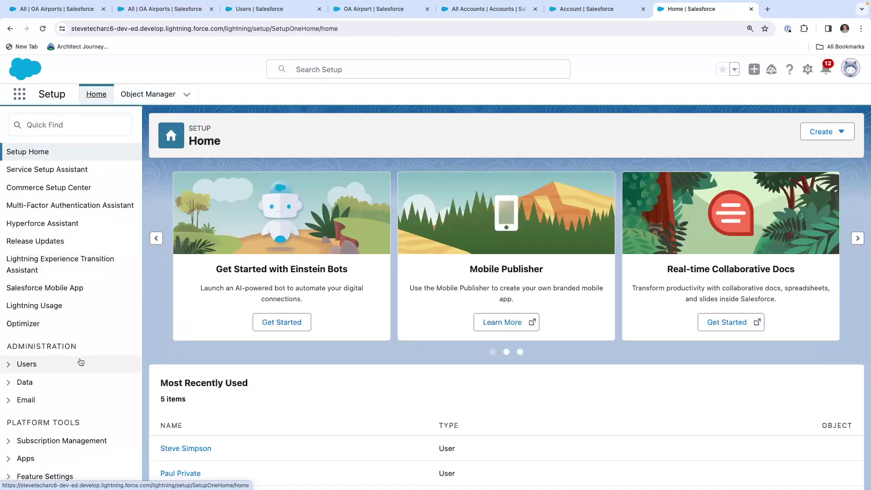
{"action": "left_click", "coordinate": [54, 363]}
{"action": "scroll", "coordinate": [50, 365], "scroll_direction": "down", "scroll_amount": 4}
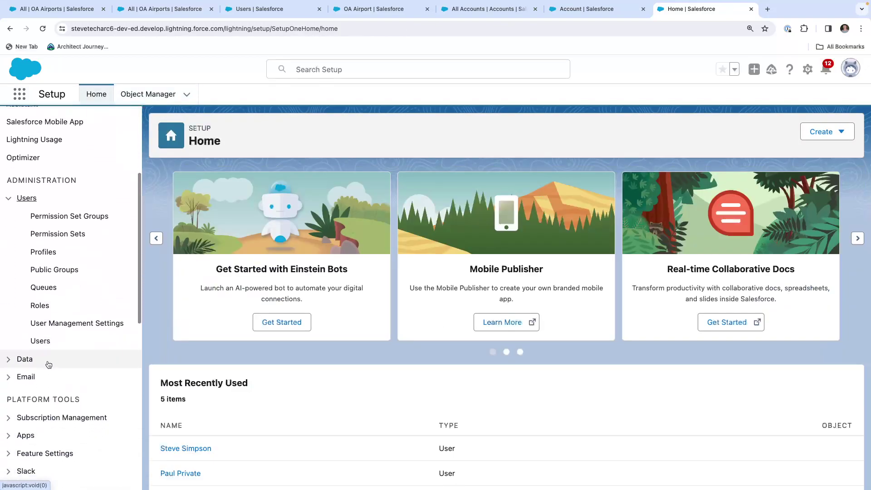
{"action": "scroll", "coordinate": [49, 364], "scroll_direction": "down", "scroll_amount": 1}
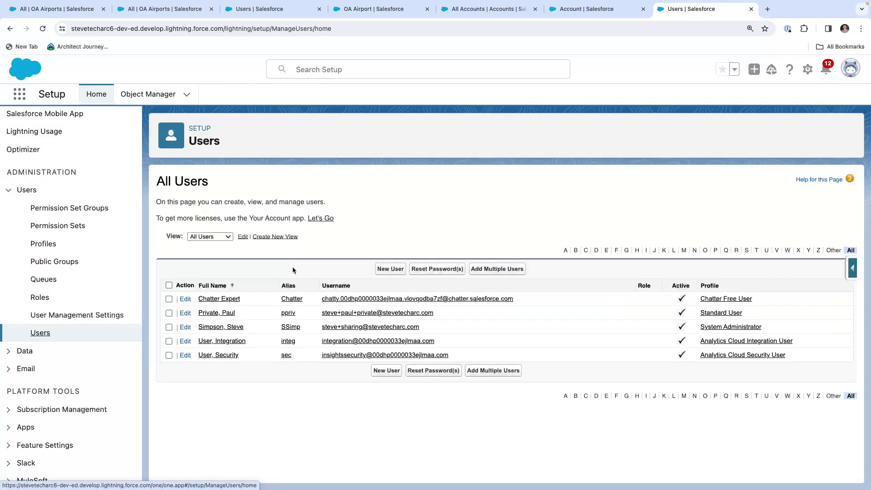
{"action": "left_click", "coordinate": [211, 314]}
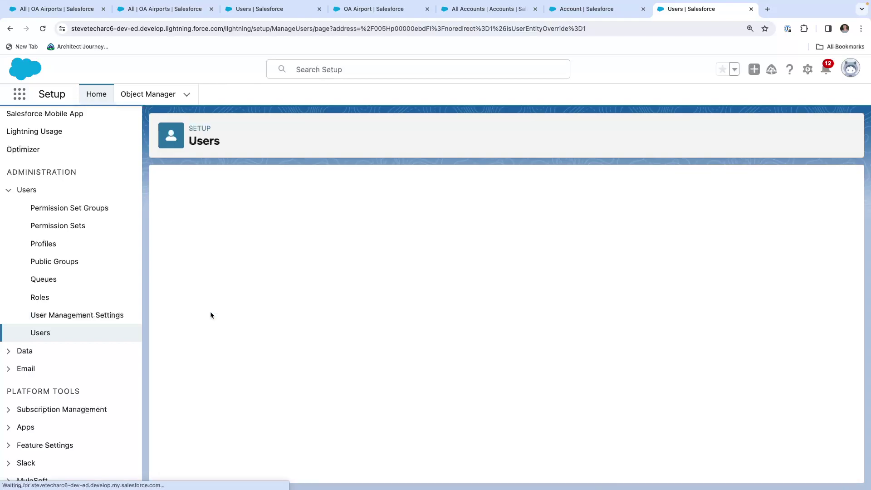
{"action": "scroll", "coordinate": [266, 346], "scroll_direction": "down", "scroll_amount": 8}
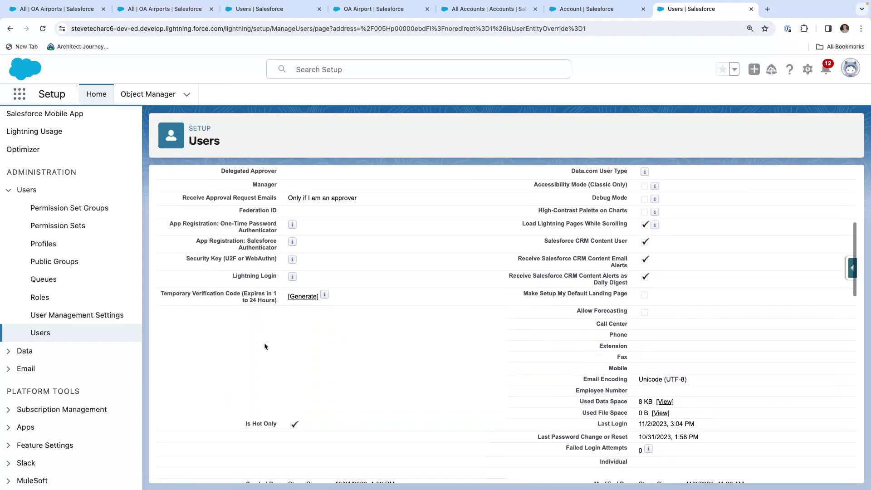
{"action": "left_click_drag", "start_coordinate": [327, 303], "coordinate": [229, 305]}
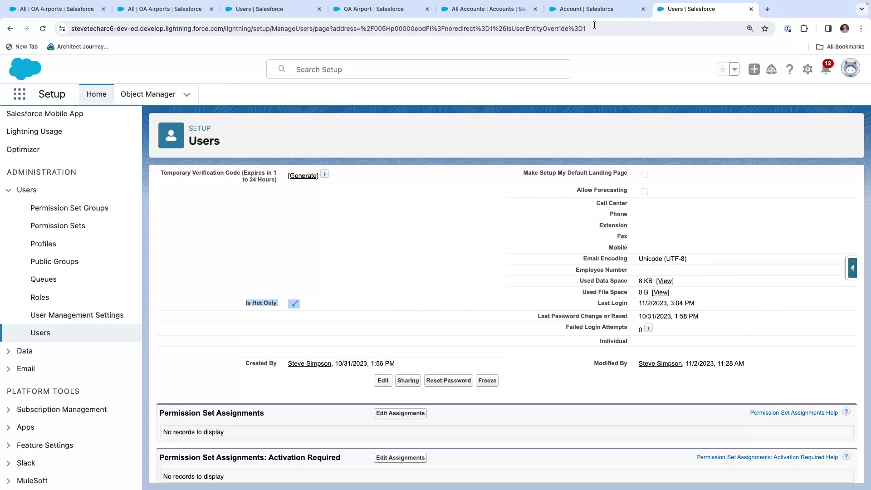
Step: Review the Is Hot Only rule's criteria: Is_Hot_Only__c equals True and Account Rating equals Hot
{"action": "left_click", "coordinate": [588, 9]}
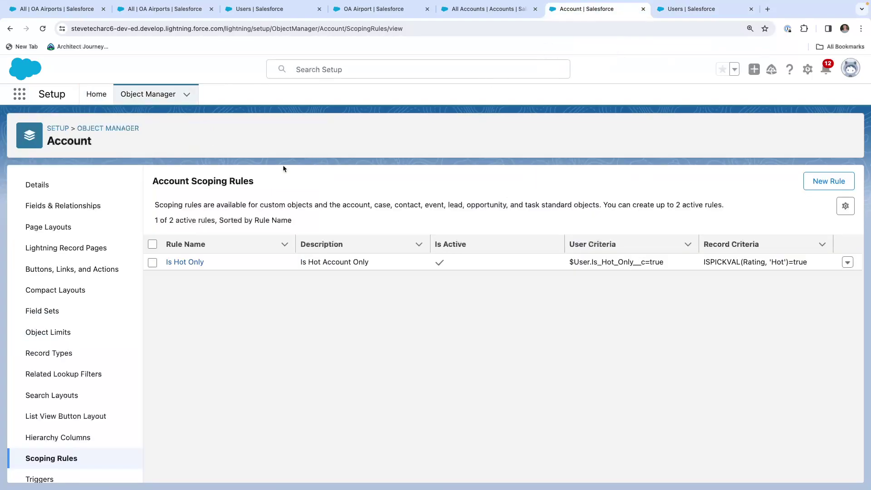
{"action": "left_click", "coordinate": [186, 263]}
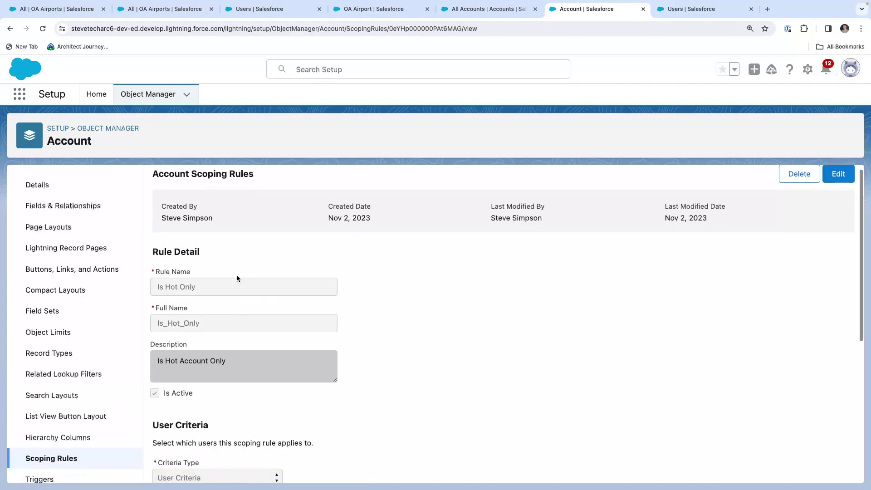
{"action": "scroll", "coordinate": [236, 279], "scroll_direction": "down", "scroll_amount": 4}
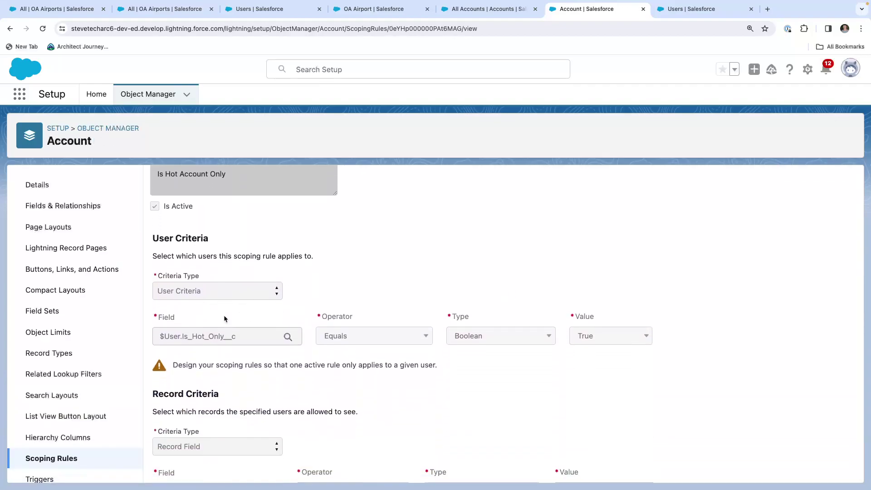
{"action": "scroll", "coordinate": [592, 336], "scroll_direction": "down", "scroll_amount": 2}
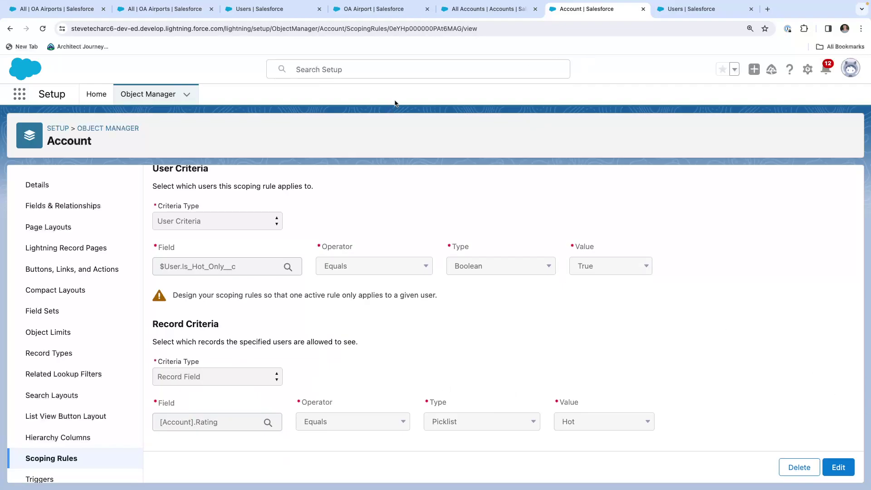
Step: Switch the accounts list to the Test All Accounts view
{"action": "left_click", "coordinate": [483, 9]}
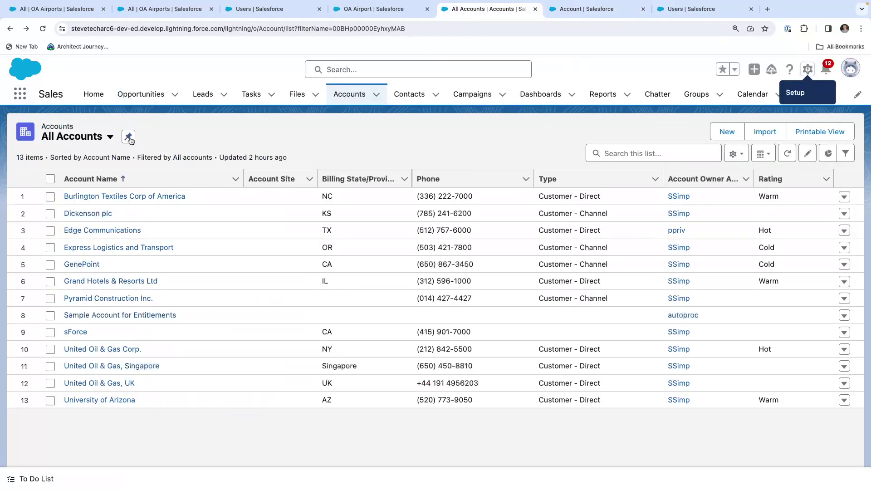
{"action": "left_click", "coordinate": [66, 139]}
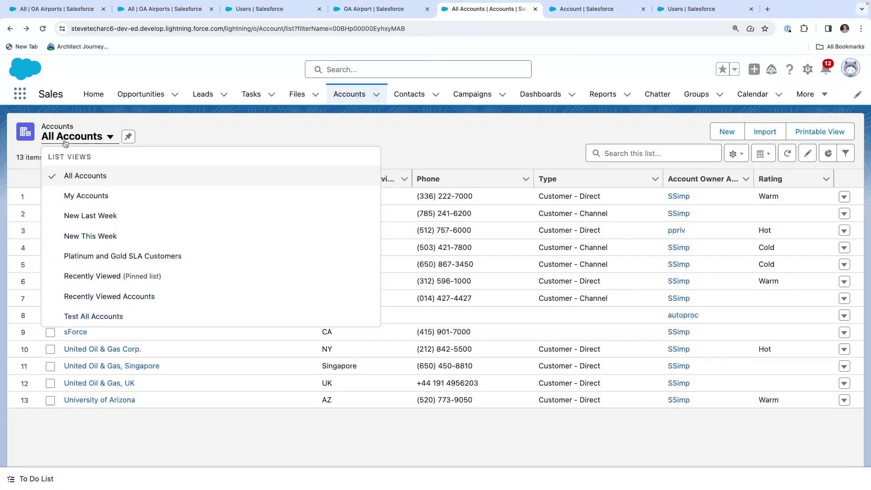
{"action": "left_click", "coordinate": [88, 316]}
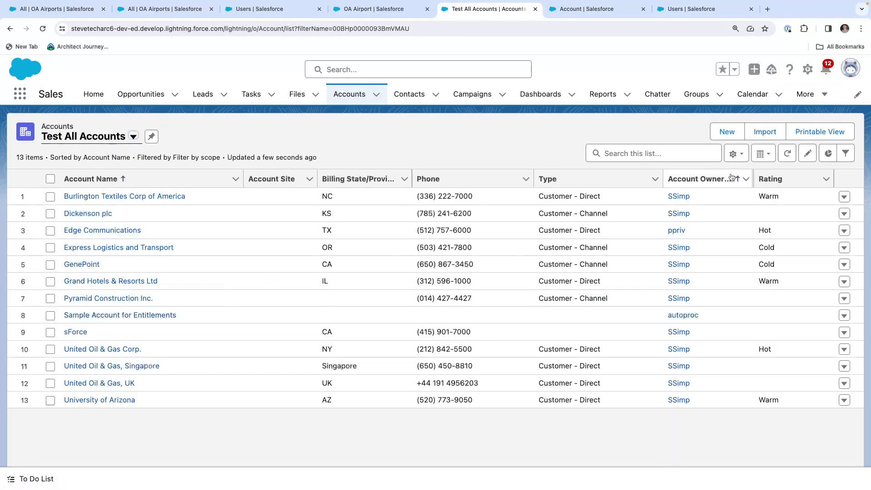
Step: Confirm the Test All Accounts owner filter is set to Filter by scope
{"action": "left_click", "coordinate": [846, 153]}
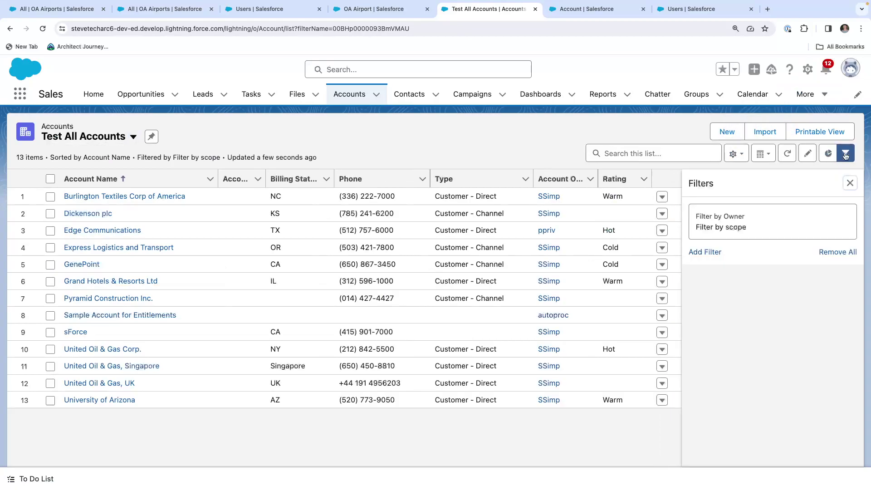
{"action": "left_click", "coordinate": [748, 227]}
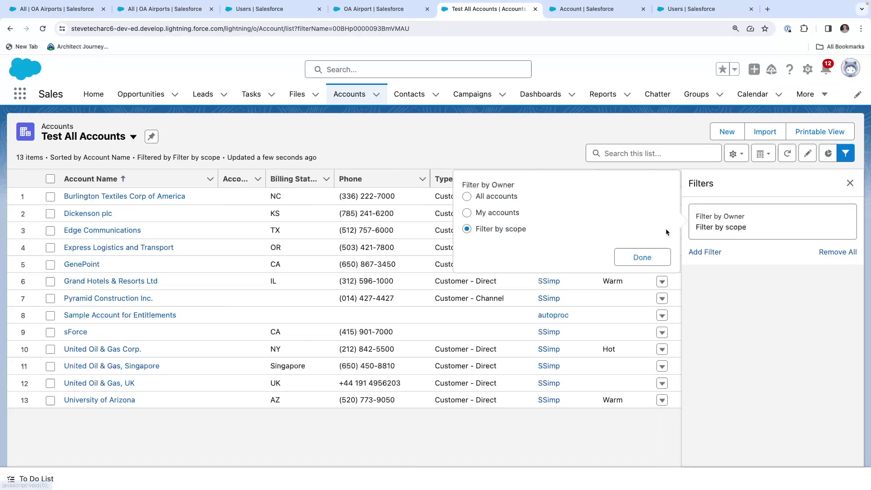
{"action": "key", "text": "ctrl+plus"}
{"action": "key", "text": "ctrl+plus"}
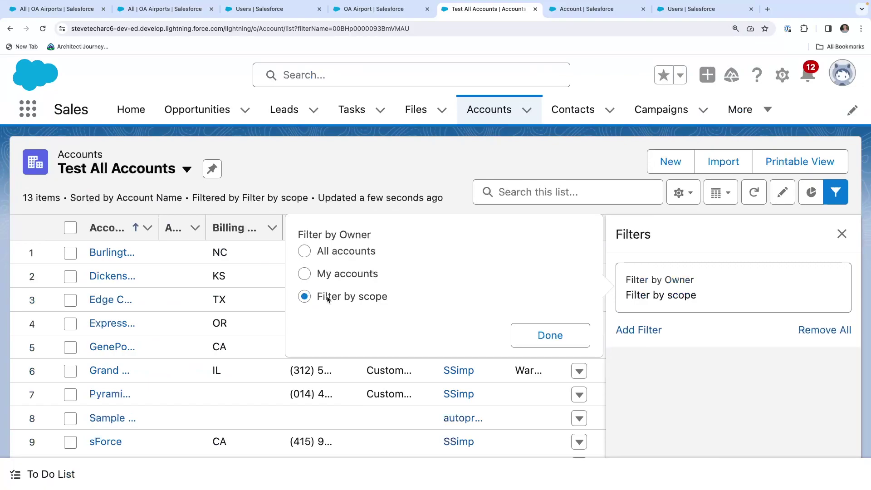
{"action": "left_click", "coordinate": [333, 181]}
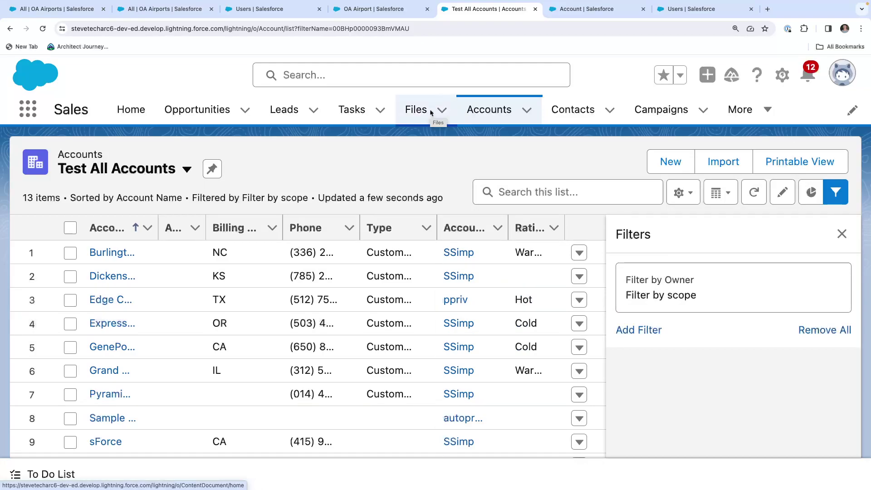
{"action": "key", "text": "ctrl+Left"}
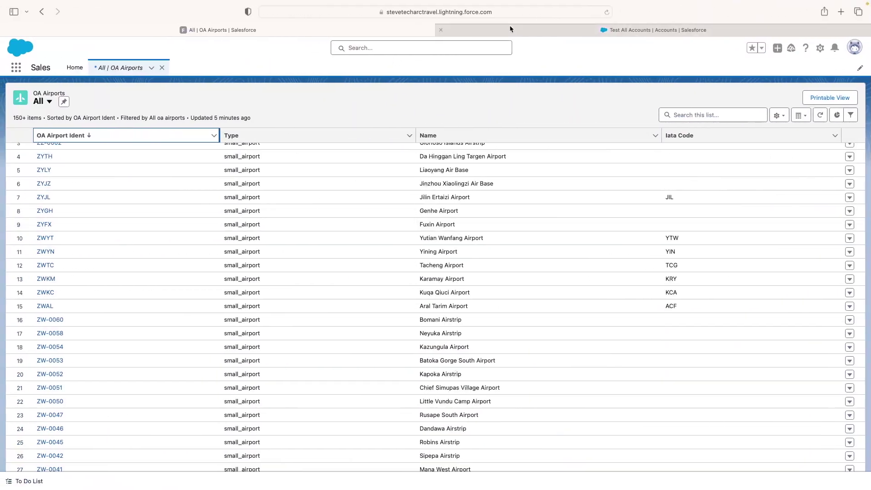
Step: As the flagged user, open the accounts list, confirm the logged-in user and enlarge the page
{"action": "left_click", "coordinate": [561, 29]}
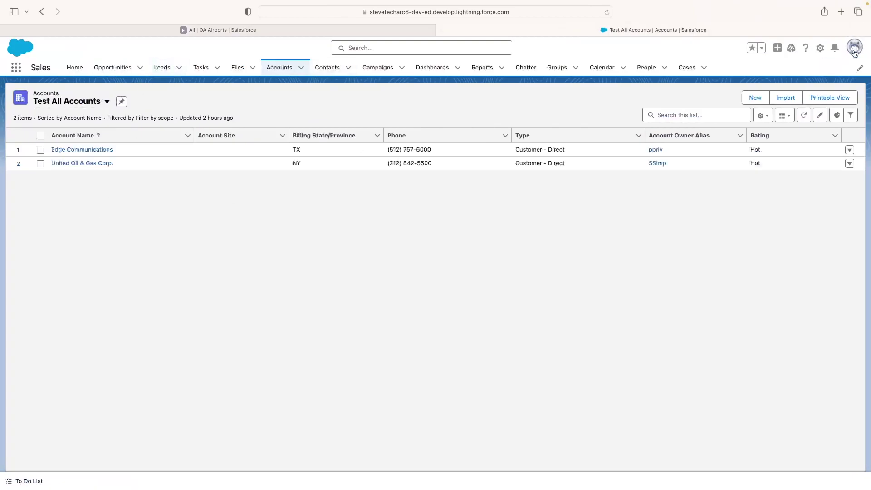
{"action": "left_click", "coordinate": [855, 51]}
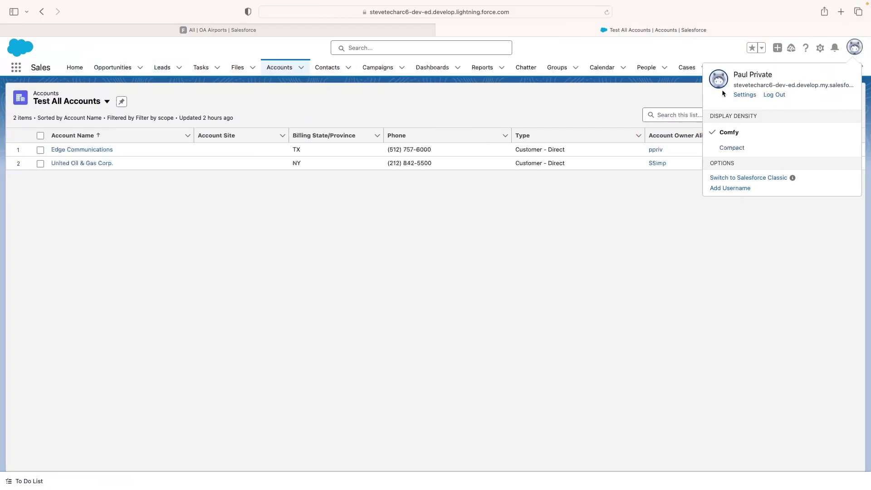
{"action": "left_click", "coordinate": [356, 120]}
{"action": "key", "text": "super+plus"}
{"action": "key", "text": "super+plus"}
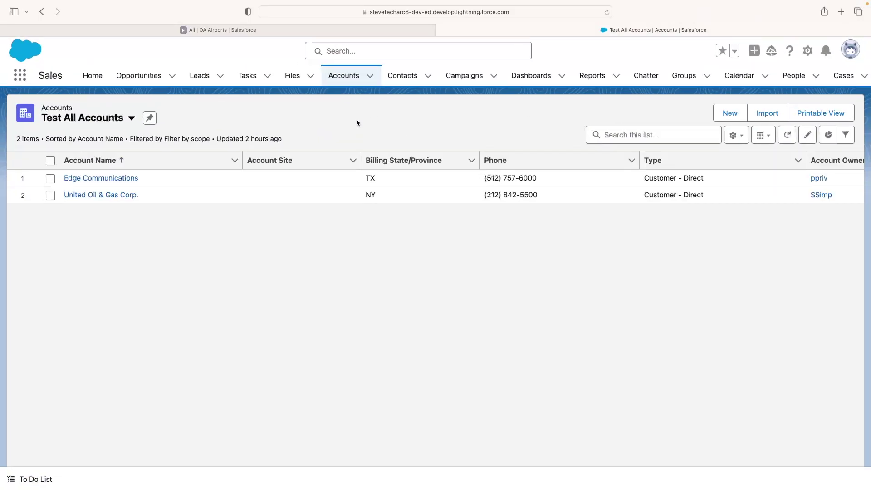
{"action": "key", "text": "super+plus"}
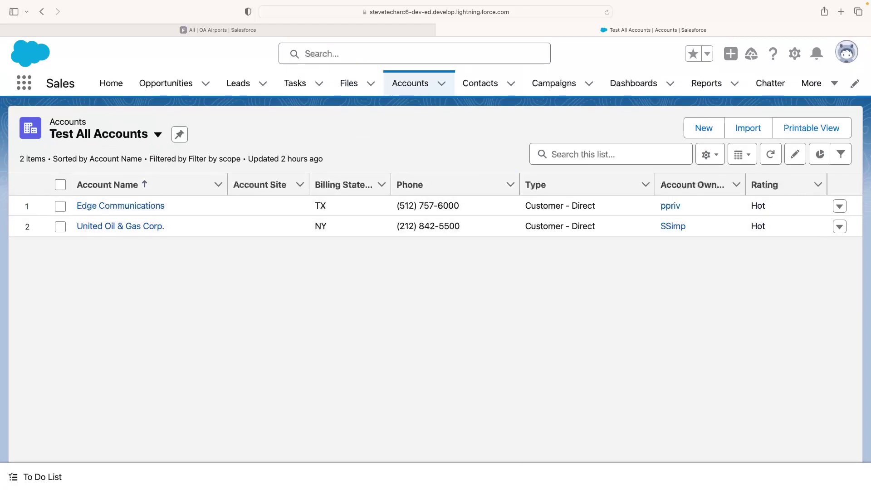
Step: View All Accounts (12 accounts of every rating), then return to Test All Accounts
{"action": "left_click", "coordinate": [158, 134]}
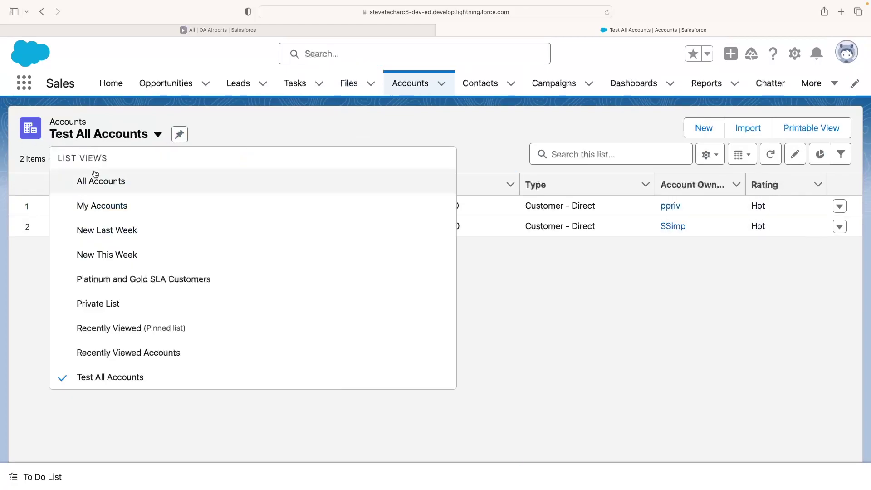
{"action": "left_click", "coordinate": [91, 179]}
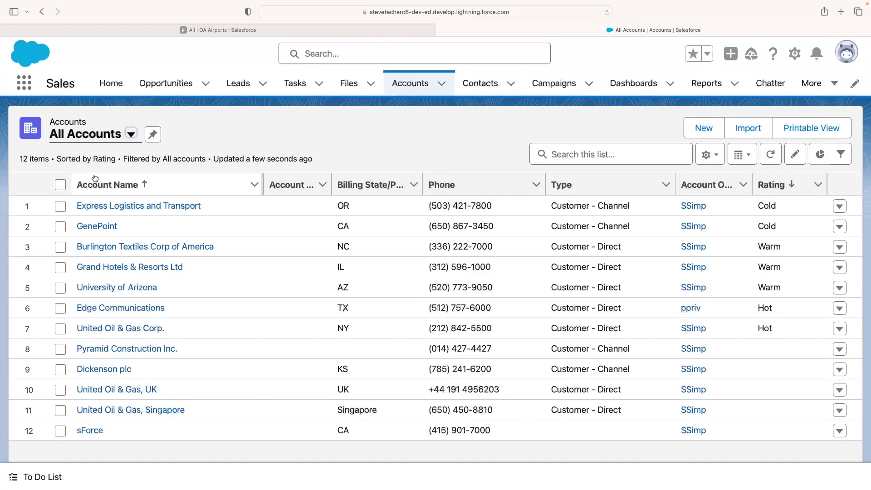
{"action": "left_click", "coordinate": [89, 142]}
{"action": "left_click", "coordinate": [117, 374]}
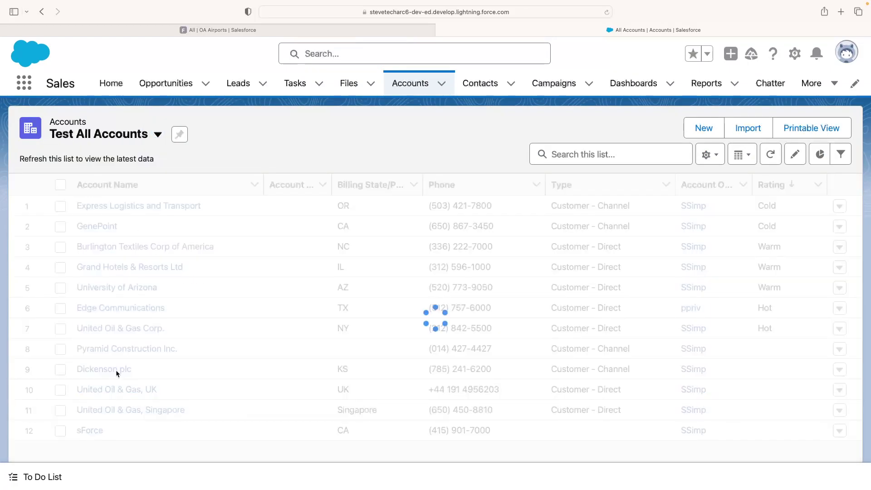